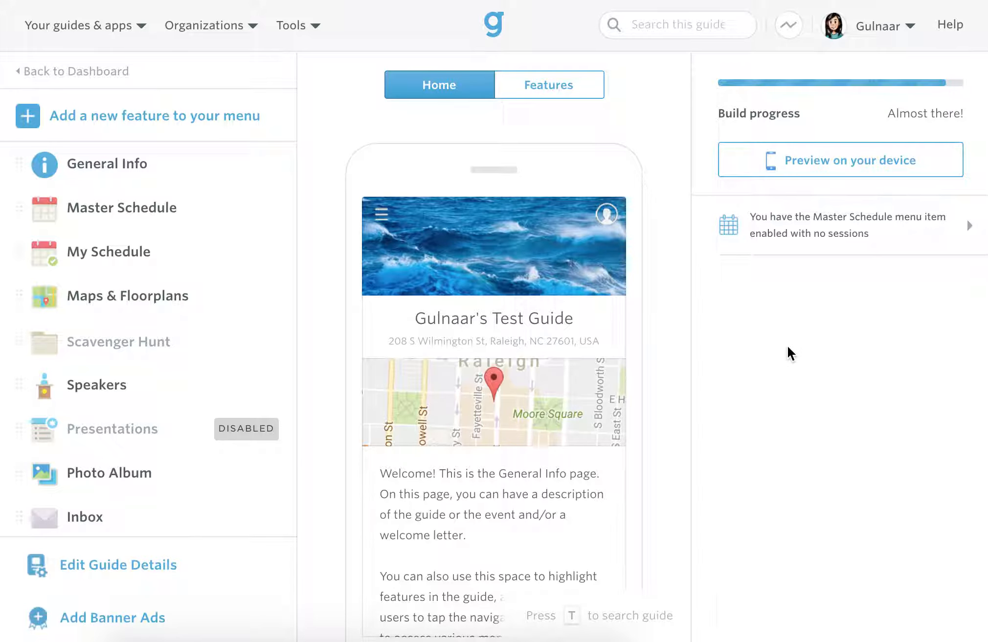
- Start a new session in the Master Schedule and name it "Sample Session"
{"action": "left_click", "coordinate": [150, 206]}
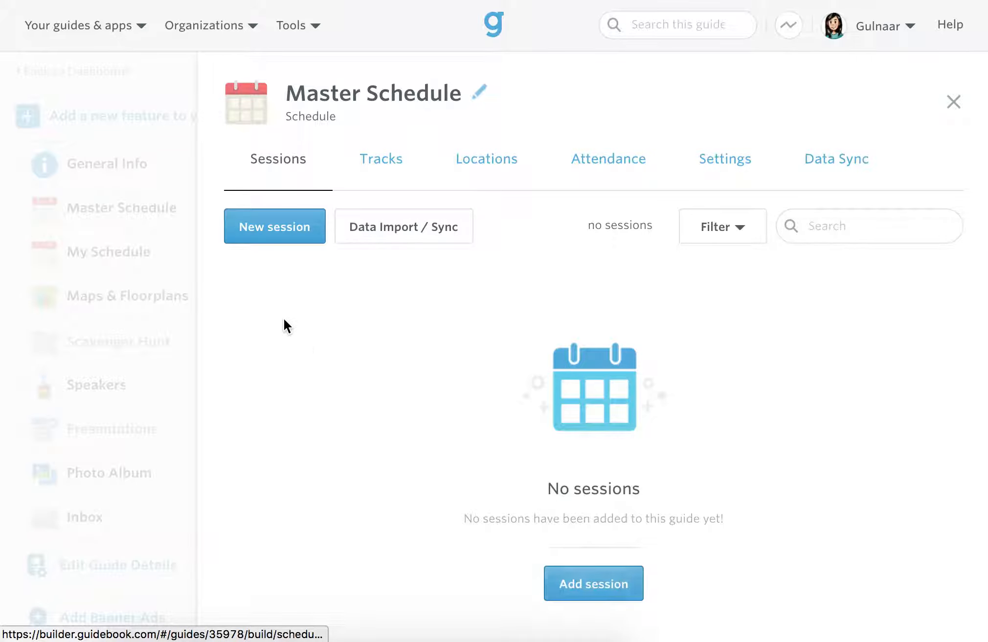
{"action": "left_click", "coordinate": [291, 224]}
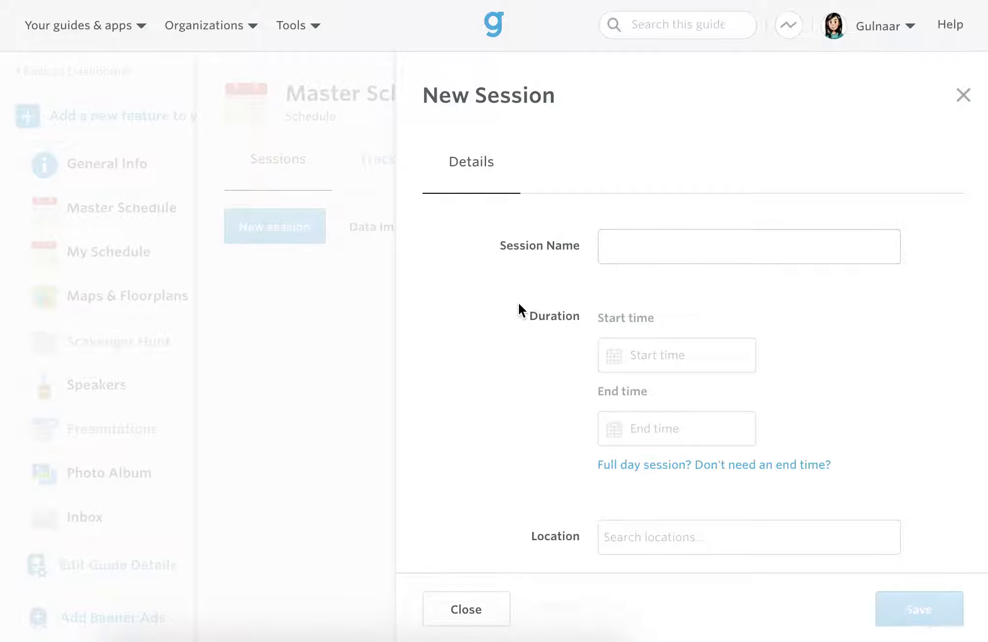
{"action": "type", "text": "Samp"}
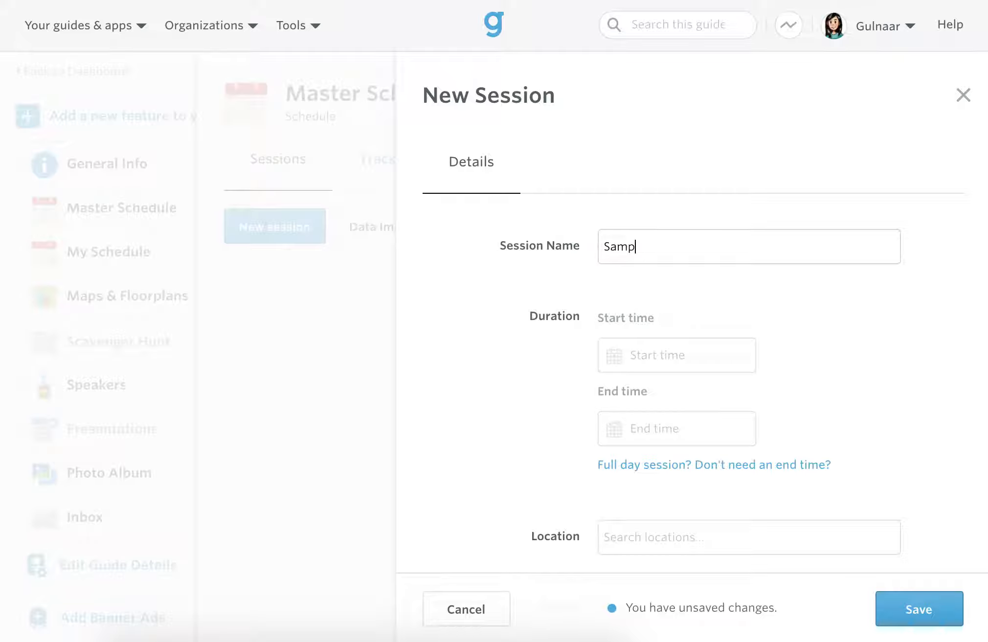
{"action": "type", "text": "le Session"}
- Set the session's start to 5/31/2017 at 09:15 AM
{"action": "left_click", "coordinate": [701, 353]}
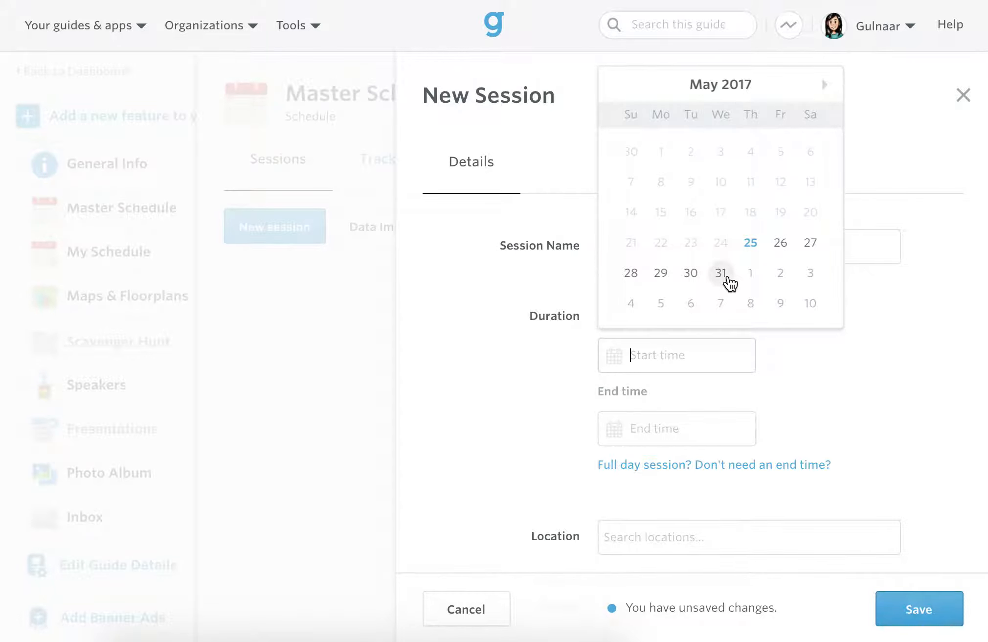
{"action": "left_click", "coordinate": [725, 276]}
{"action": "left_click", "coordinate": [748, 356]}
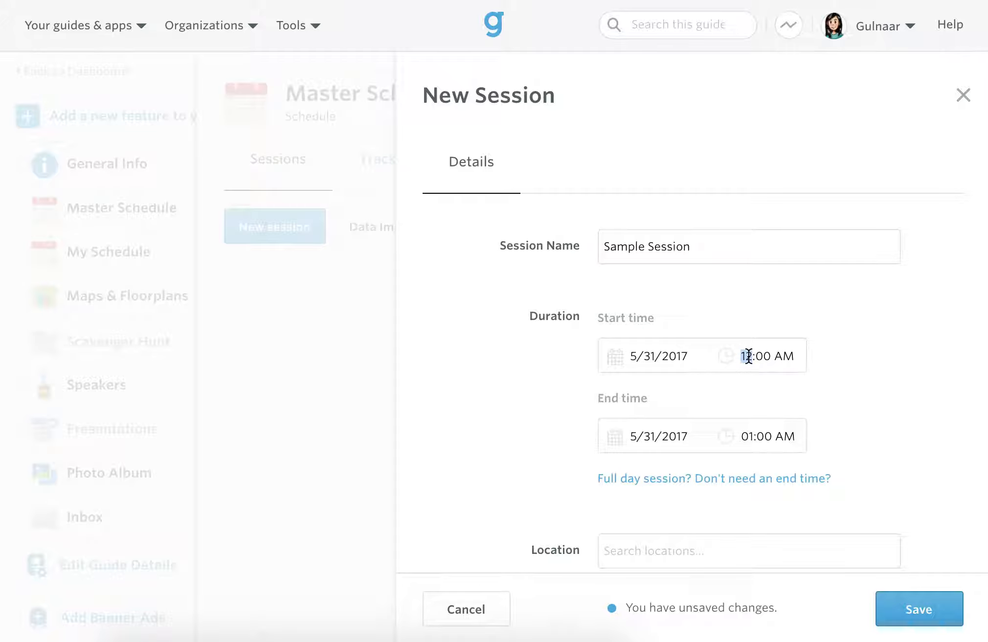
{"action": "type", "text": "9"}
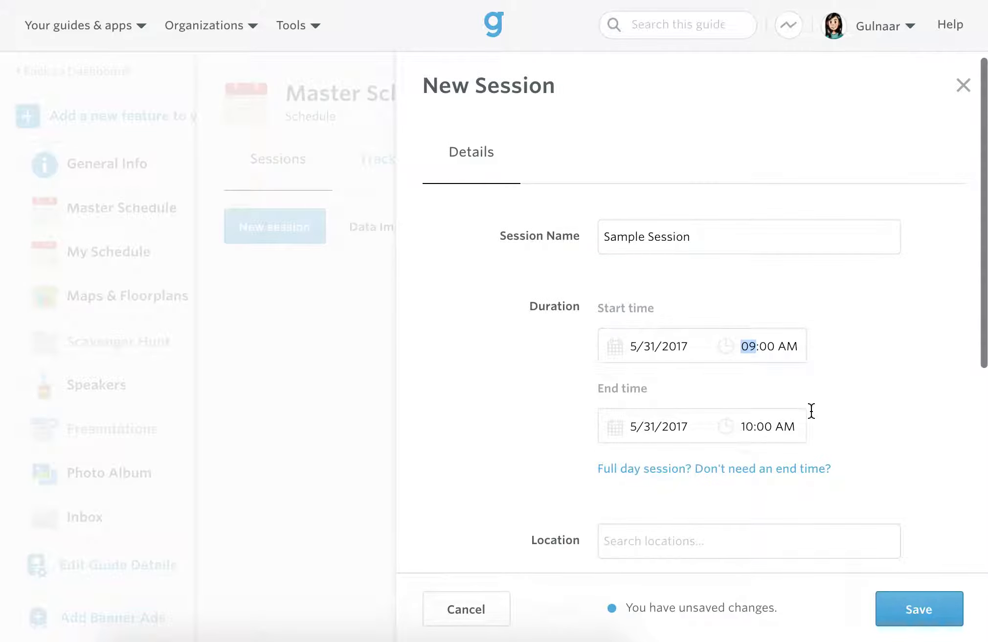
{"action": "scroll", "coordinate": [862, 389], "scroll_direction": "down", "scroll_amount": 2}
{"action": "key", "text": "Tab"}
{"action": "key", "text": "Tab"}
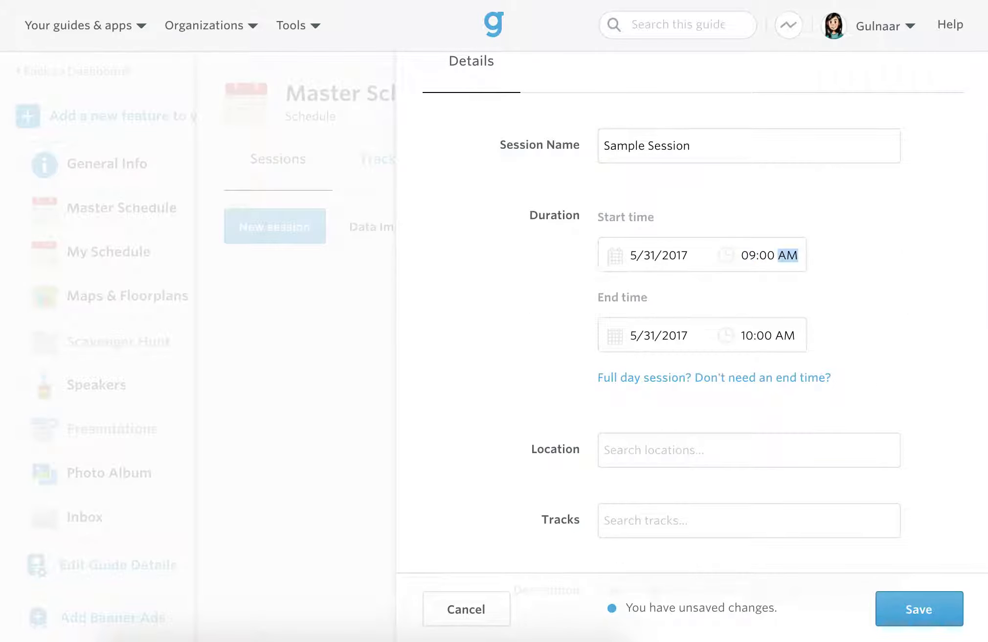
{"action": "key", "text": "shift+Tab"}
{"action": "type", "text": "2"}
{"action": "key", "text": "Up"}
{"action": "key", "text": "Up"}
{"action": "key", "text": "Up"}
{"action": "key", "text": "Up"}
{"action": "key", "text": "Up"}
{"action": "key", "text": "Up"}
{"action": "key", "text": "Up"}
{"action": "key", "text": "Up"}
{"action": "key", "text": "Up"}
{"action": "key", "text": "Up"}
{"action": "key", "text": "Up"}
{"action": "key", "text": "Up"}
{"action": "key", "text": "Up"}
{"action": "left_click", "coordinate": [908, 308]}
- Create a new track named "Blue Group" from the session's track field
{"action": "scroll", "coordinate": [877, 217], "scroll_direction": "down", "scroll_amount": 4}
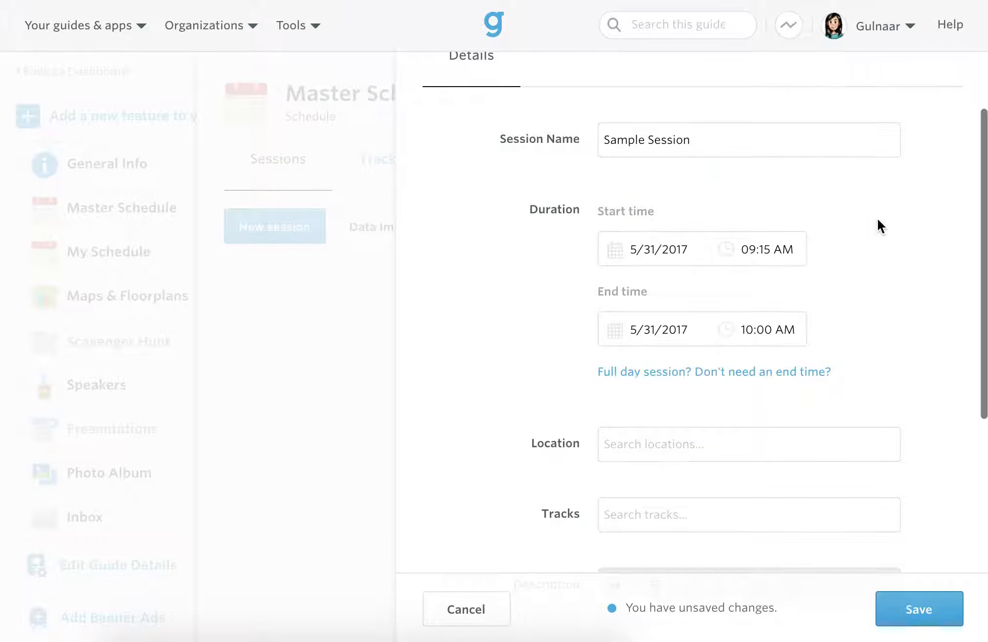
{"action": "double_click", "coordinate": [562, 350]}
{"action": "left_click", "coordinate": [489, 338]}
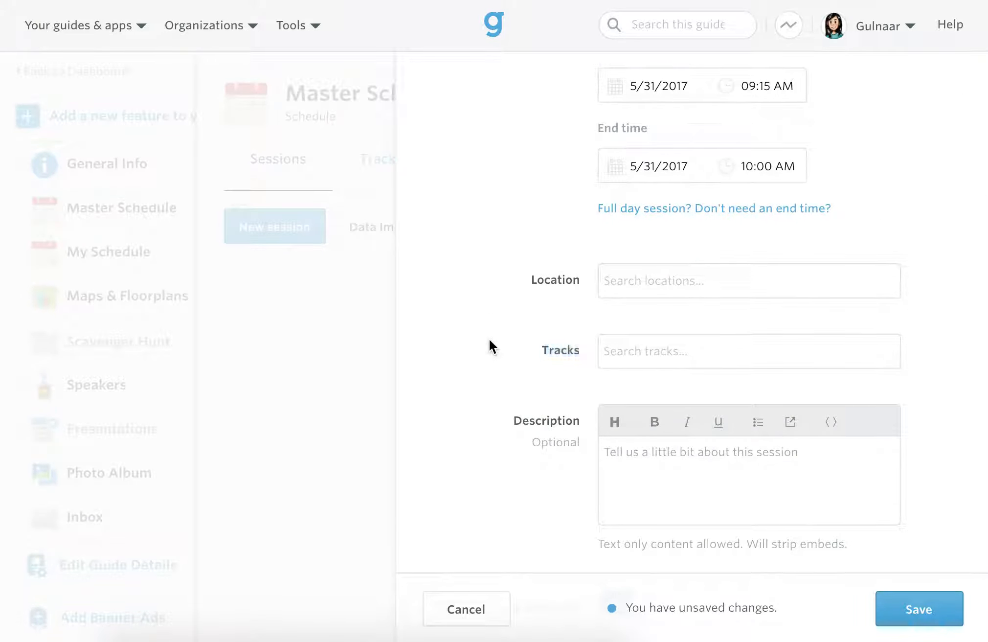
{"action": "scroll", "coordinate": [489, 338], "scroll_direction": "up", "scroll_amount": 2}
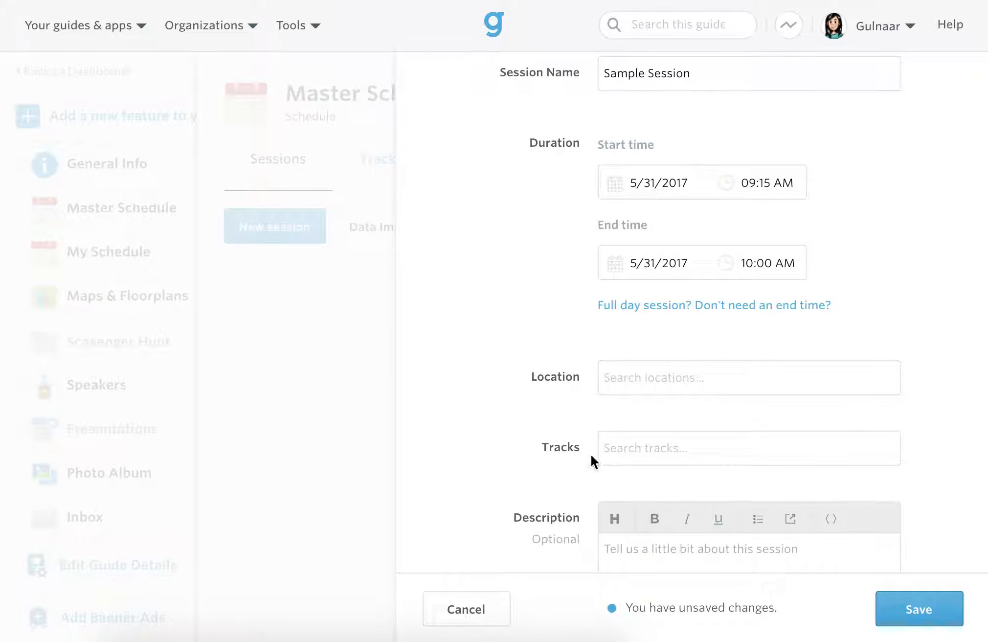
{"action": "left_click", "coordinate": [618, 457]}
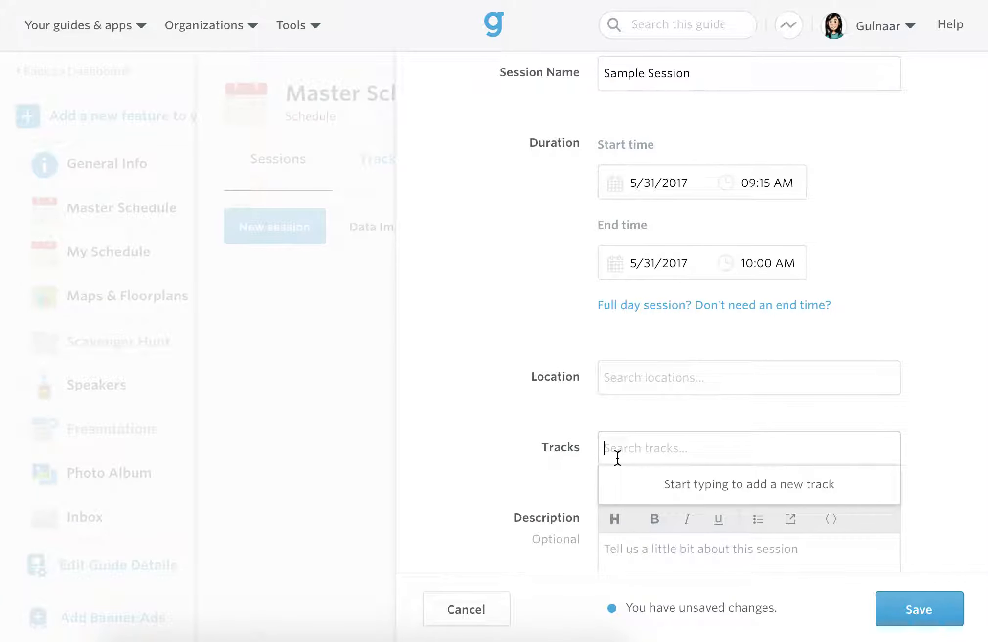
{"action": "type", "text": "Blue Group"}
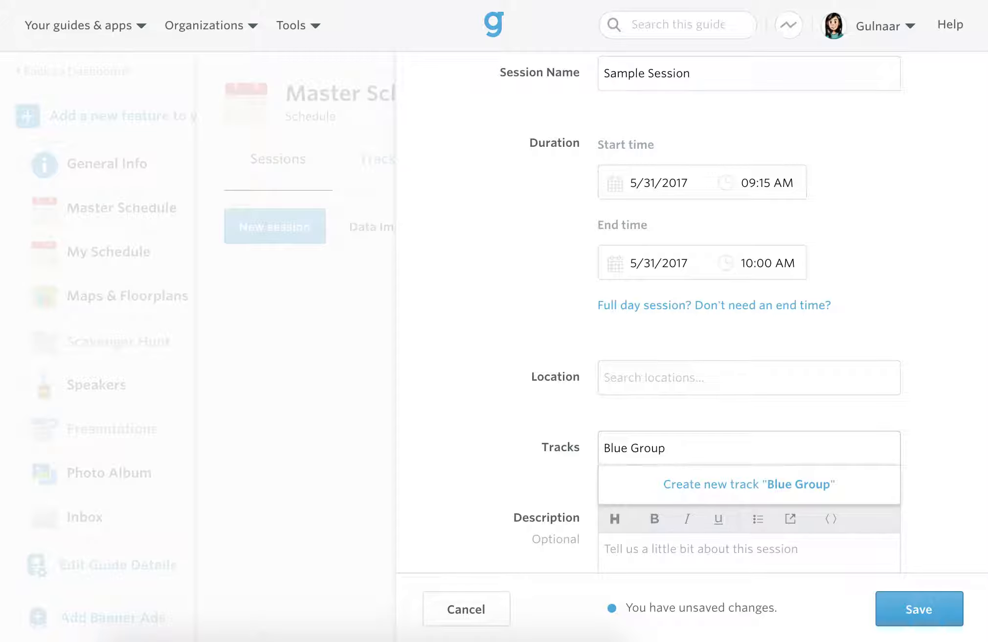
{"action": "left_click", "coordinate": [700, 487]}
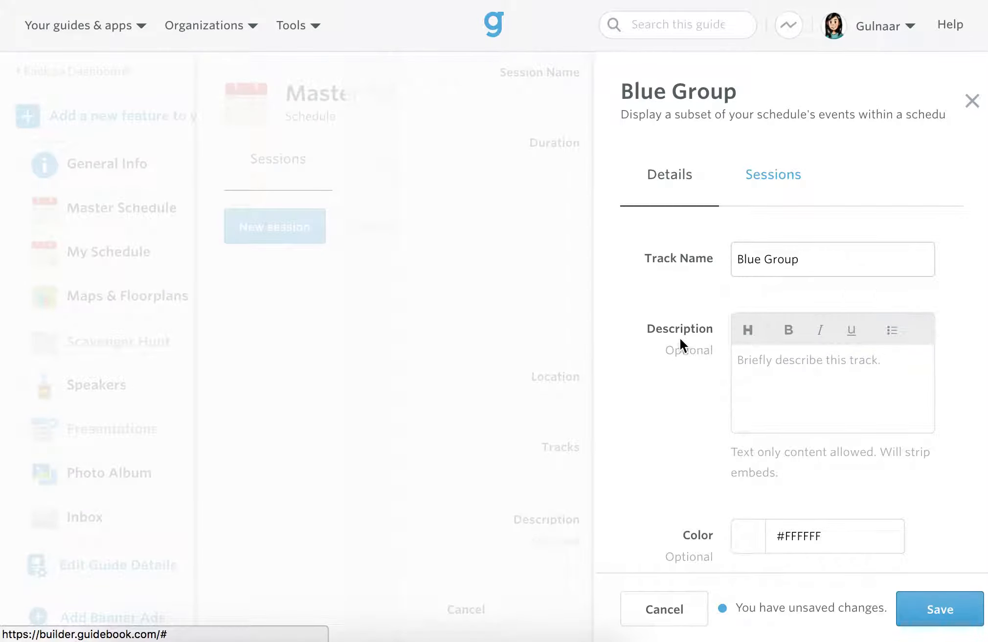
- Give the Blue Group track the preset blue color #60AAF0, and save both the track and the session
{"action": "scroll", "coordinate": [650, 386], "scroll_direction": "down", "scroll_amount": 3}
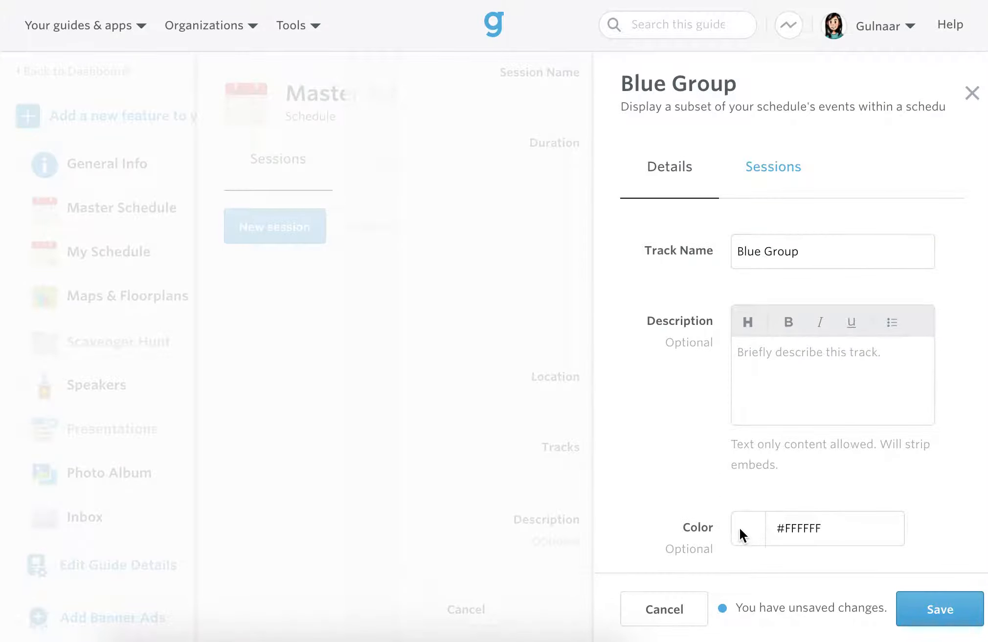
{"action": "left_click", "coordinate": [739, 526]}
{"action": "left_click", "coordinate": [795, 532]}
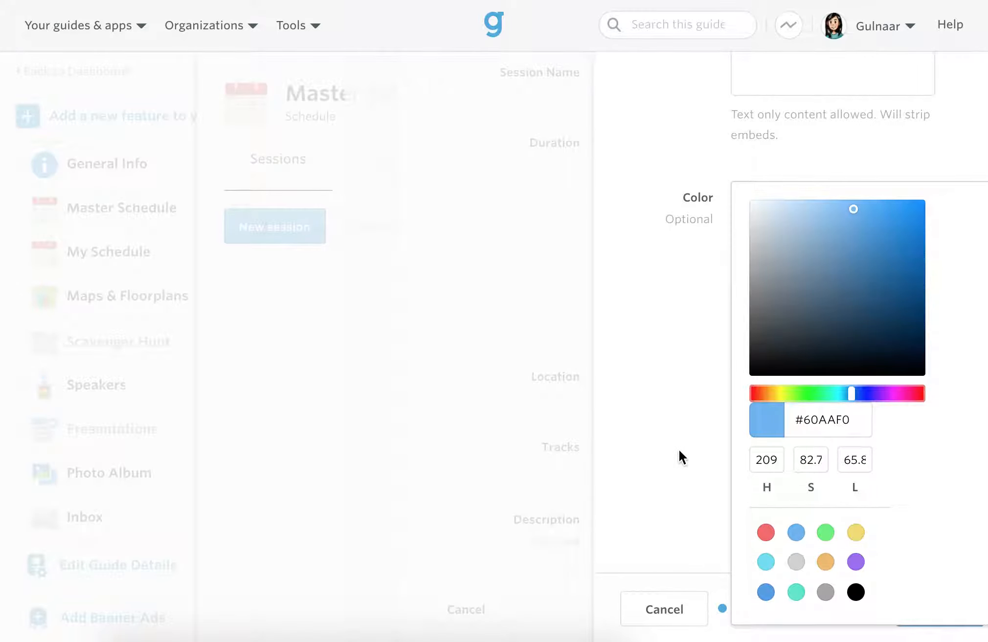
{"action": "left_click", "coordinate": [680, 451]}
{"action": "scroll", "coordinate": [678, 394], "scroll_direction": "up", "scroll_amount": 2}
{"action": "left_click", "coordinate": [943, 610]}
{"action": "left_click", "coordinate": [911, 612]}
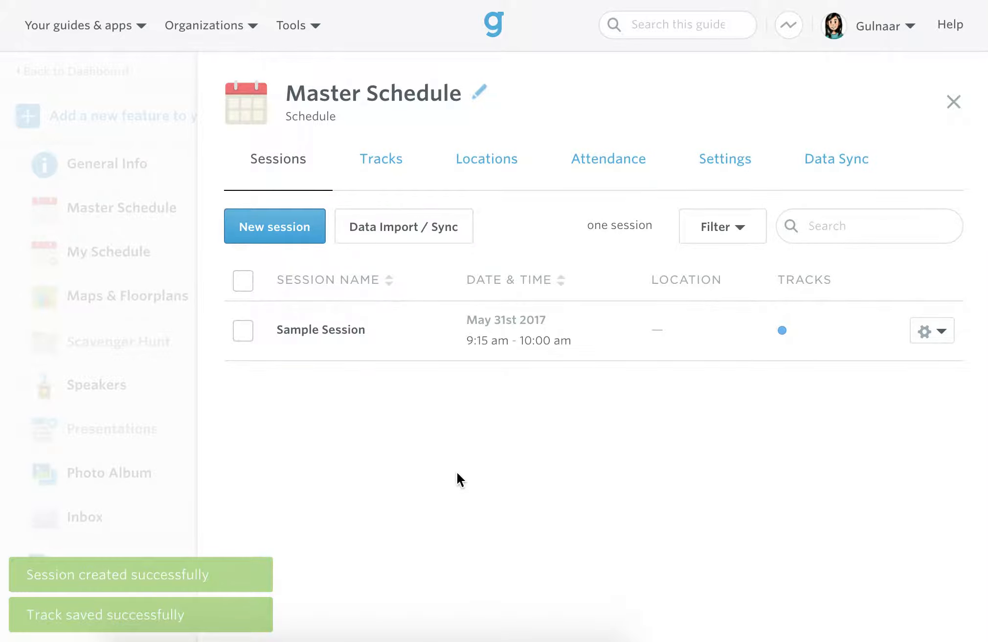
- Start another new session and name it "Sample Session 2"
{"action": "left_click", "coordinate": [299, 230]}
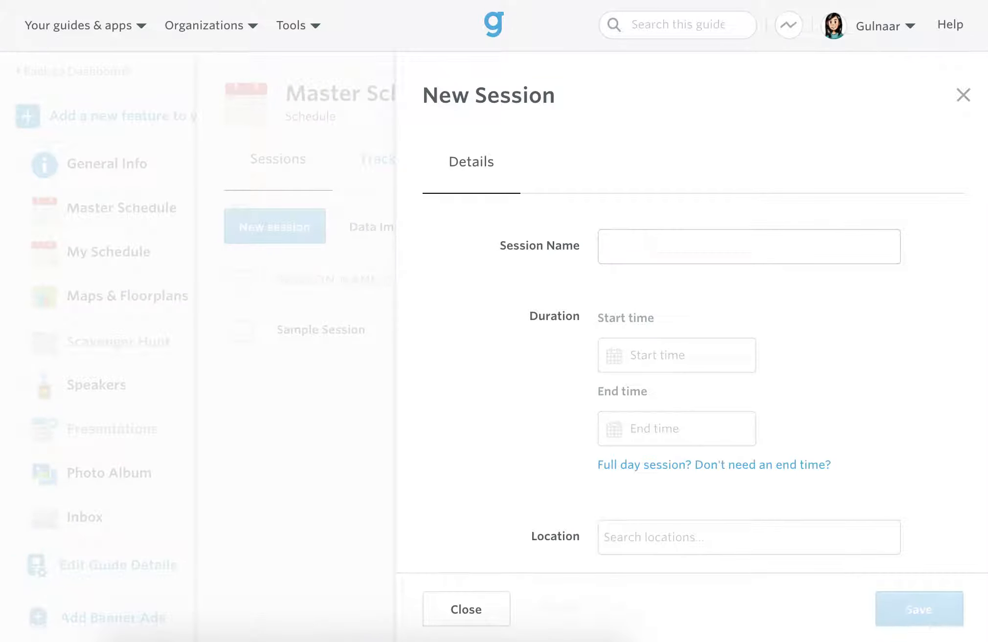
{"action": "type", "text": "Sample Sesion"}
{"action": "key", "text": "BackSpace"}
{"action": "key", "text": "BackSpace"}
{"action": "key", "text": "BackSpace"}
{"action": "type", "text": "sion 2"}
- Set the start of Sample Session 2 to 5/31/2017 at 09:30 AM
{"action": "left_click", "coordinate": [643, 351]}
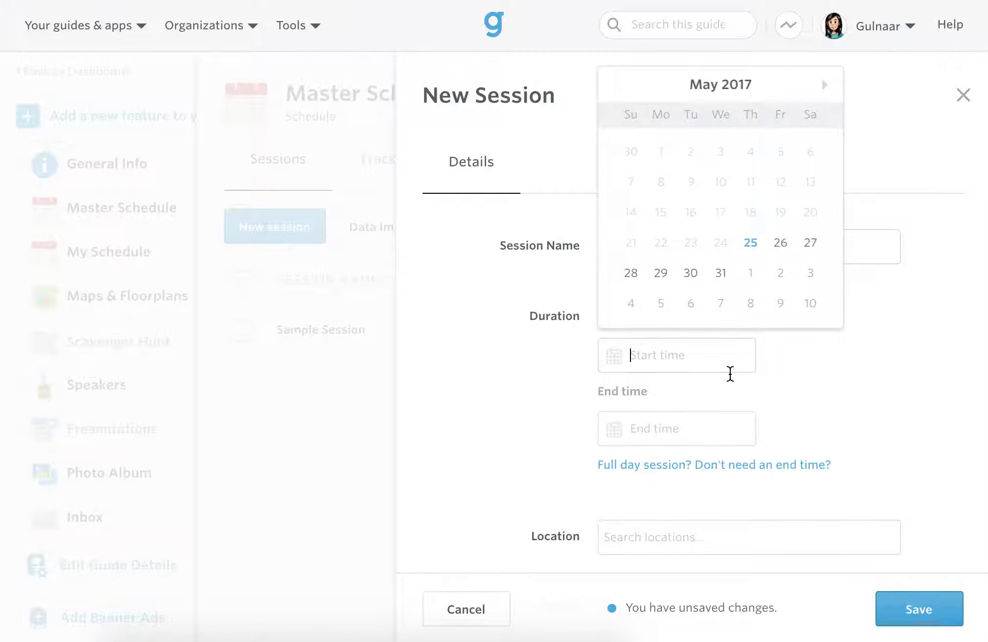
{"action": "left_click", "coordinate": [722, 273]}
{"action": "left_click", "coordinate": [747, 355]}
{"action": "type", "text": "9"}
{"action": "key", "text": "Tab"}
{"action": "type", "text": "30"}
{"action": "left_click", "coordinate": [571, 402]}
- Create a new track named "Green Group" from the track field of Sample Session 2
{"action": "scroll", "coordinate": [571, 402], "scroll_direction": "down", "scroll_amount": 5}
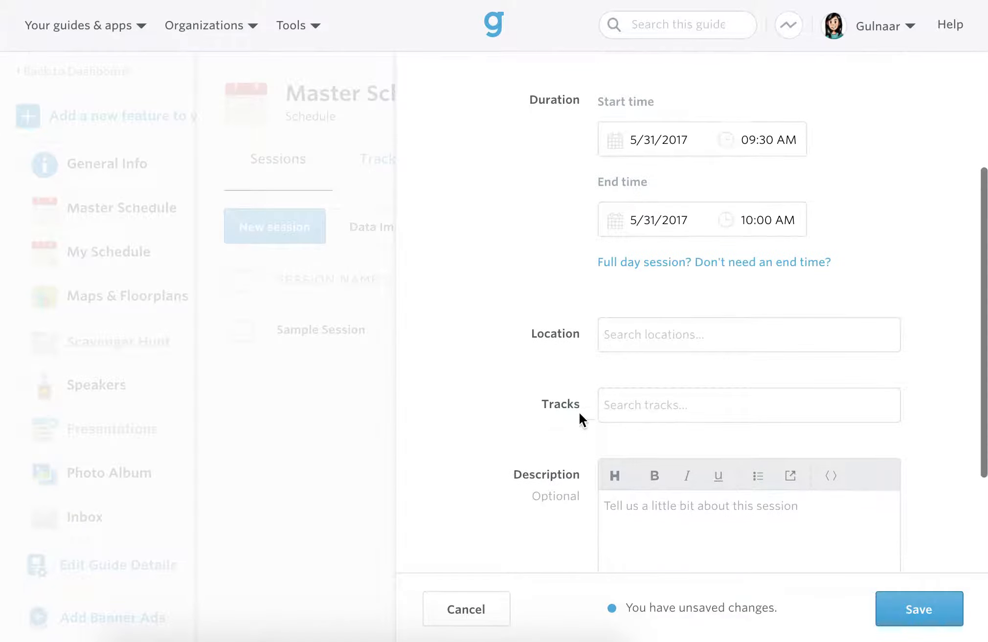
{"action": "left_click", "coordinate": [638, 406]}
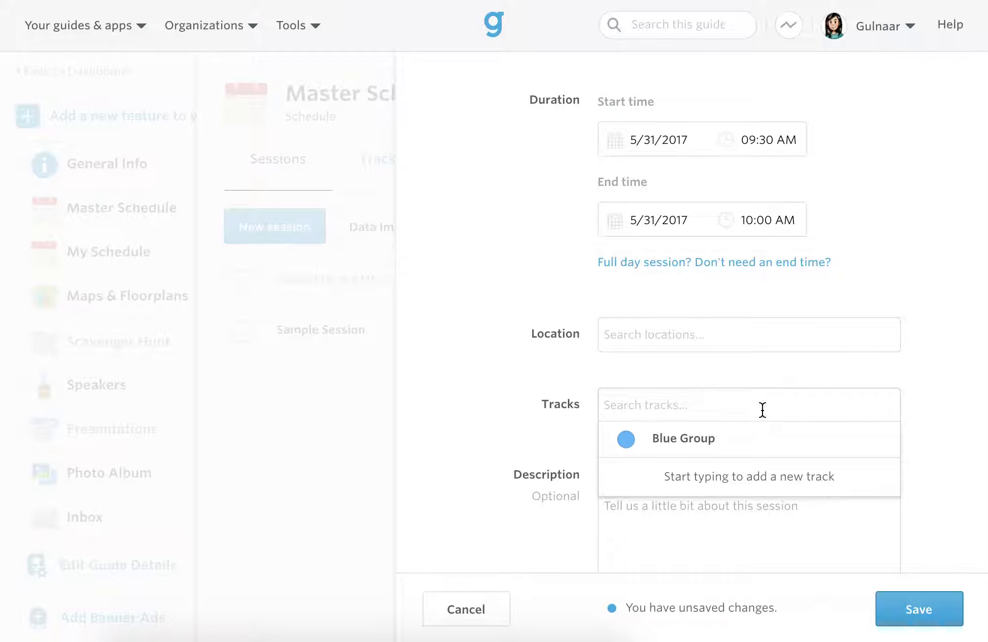
{"action": "type", "text": "Green Group"}
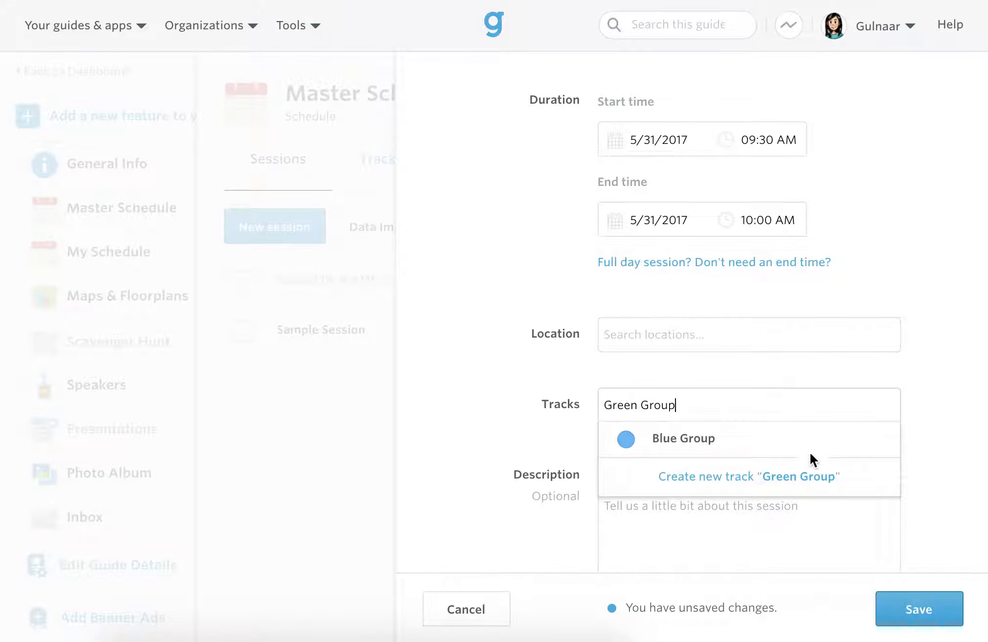
{"action": "left_click", "coordinate": [752, 476]}
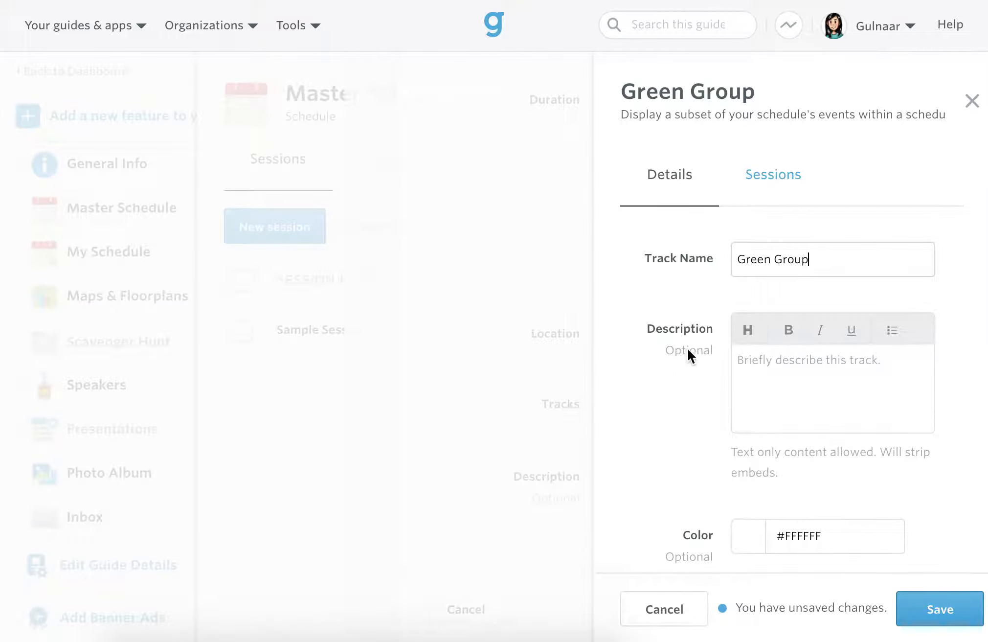
- Give the Green Group track the custom dark green color #218216, and save both the track and the session
{"action": "scroll", "coordinate": [689, 349], "scroll_direction": "down", "scroll_amount": 2}
{"action": "left_click", "coordinate": [740, 451]}
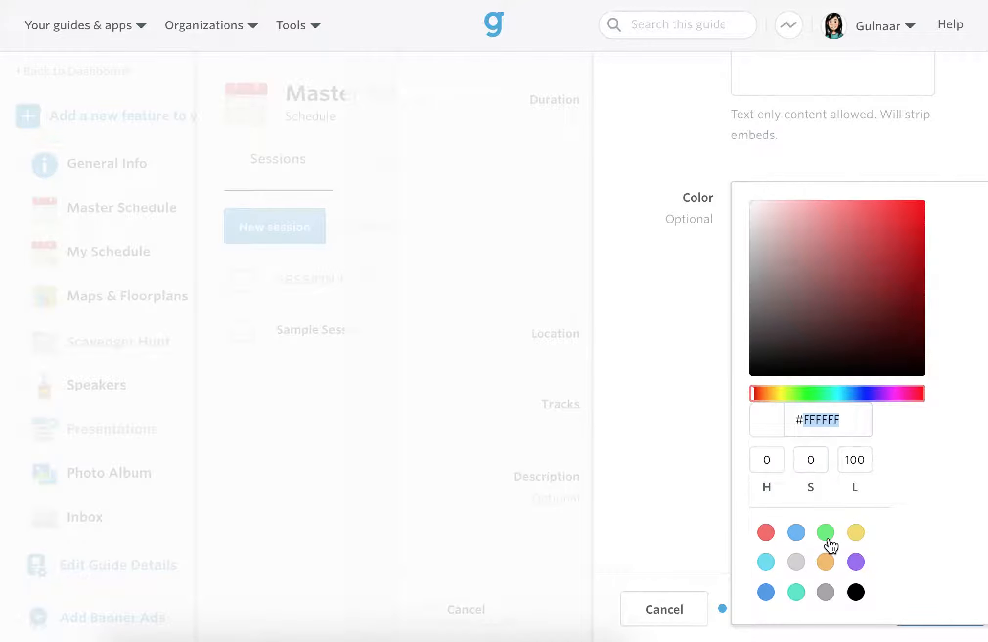
{"action": "left_click", "coordinate": [814, 393]}
{"action": "left_click_drag", "start_coordinate": [813, 394], "coordinate": [806, 394]}
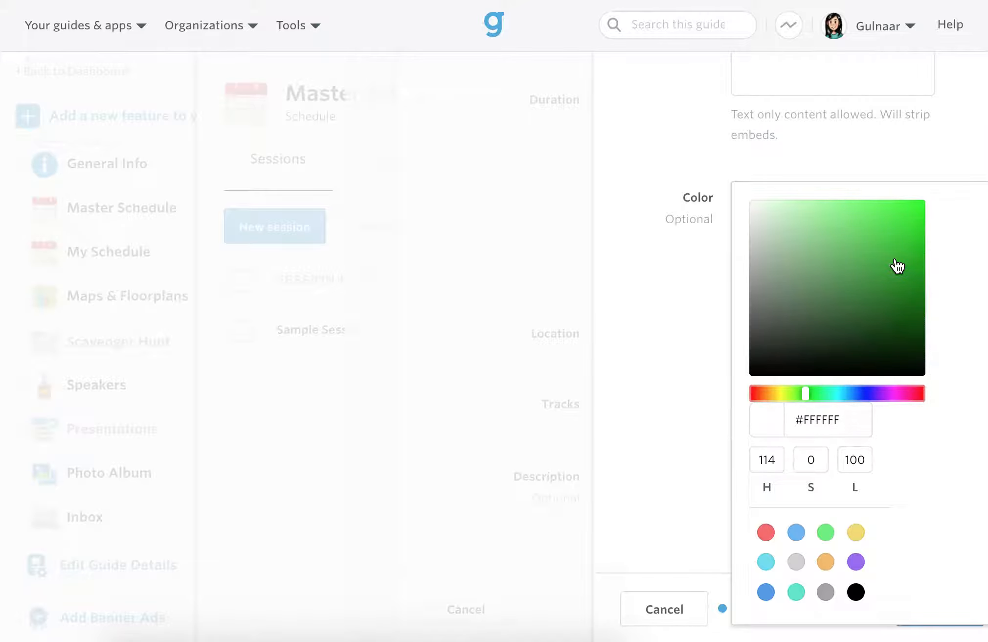
{"action": "left_click_drag", "start_coordinate": [897, 267], "coordinate": [896, 238]}
{"action": "left_click", "coordinate": [906, 282]}
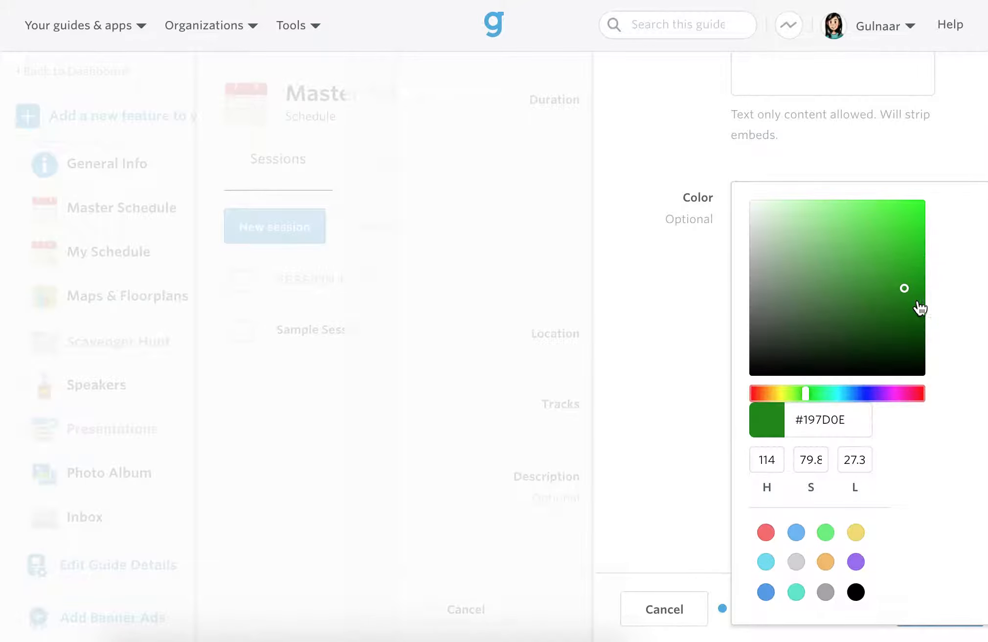
{"action": "left_click", "coordinate": [895, 285]}
{"action": "left_click", "coordinate": [681, 322]}
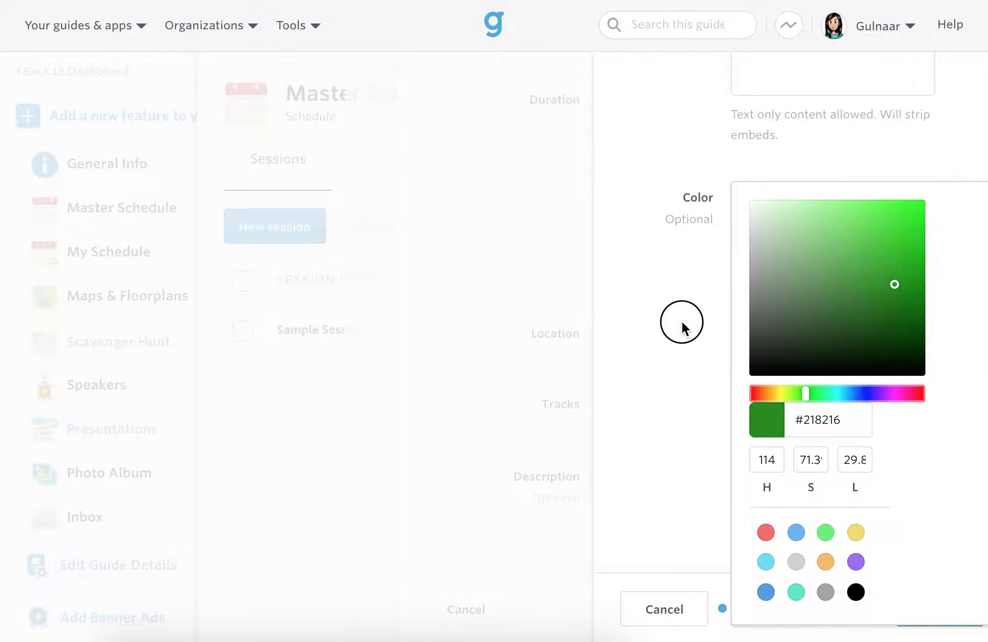
{"action": "left_click", "coordinate": [940, 609]}
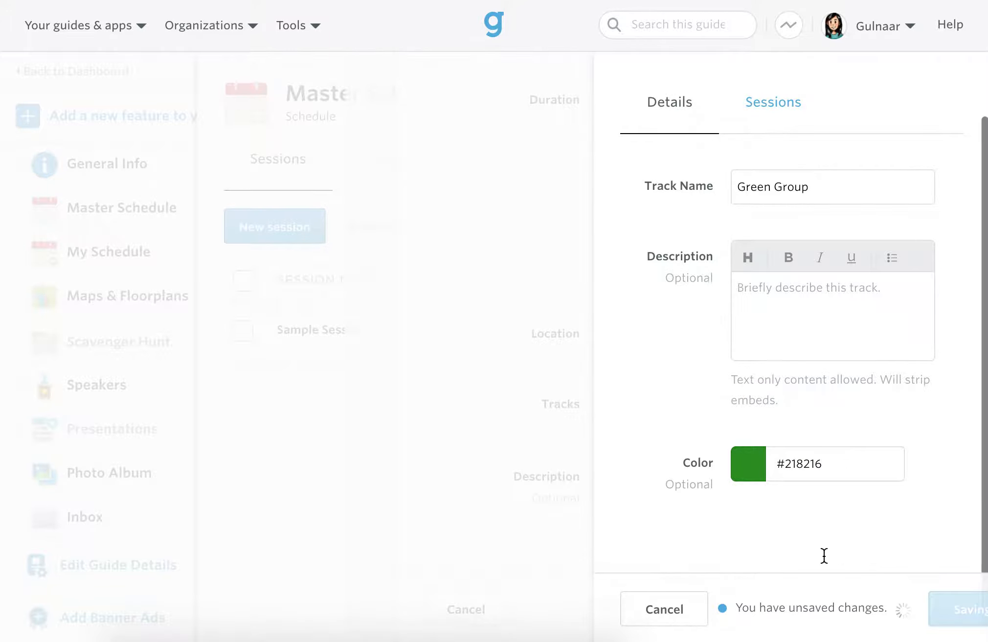
{"action": "left_click", "coordinate": [905, 611]}
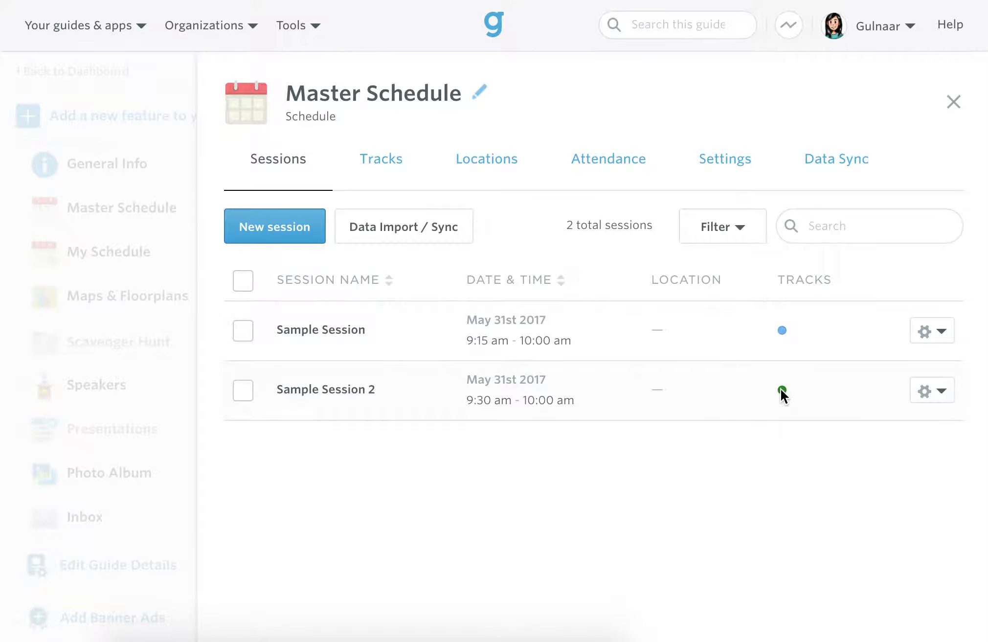
- Add the existing Green Group track to Sample Session alongside Blue Group and save the session
{"action": "mouse_move", "coordinate": [781, 391]}
{"action": "left_click", "coordinate": [341, 334]}
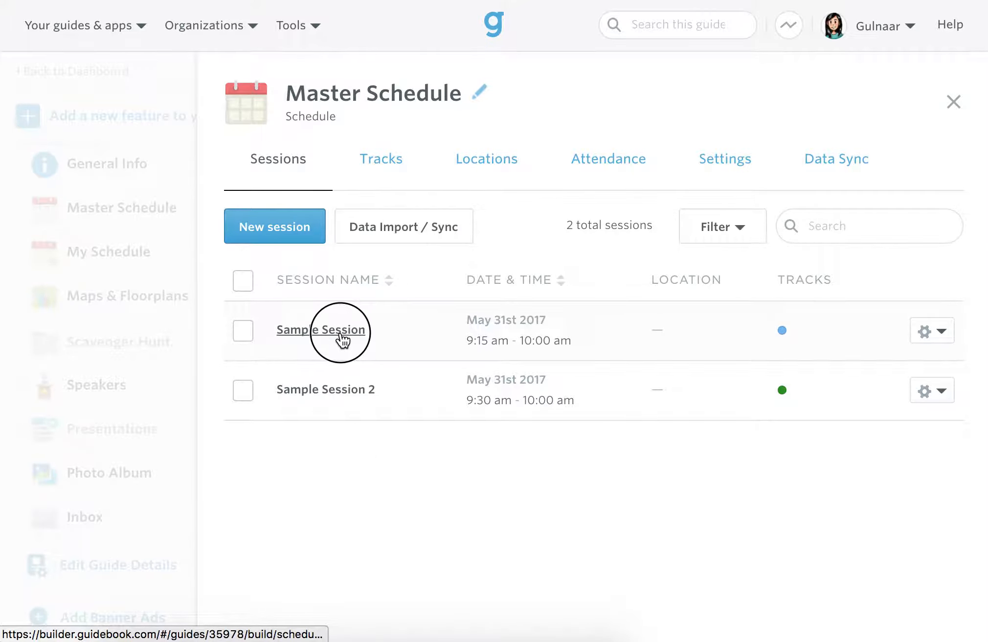
{"action": "scroll", "coordinate": [832, 437], "scroll_direction": "down", "scroll_amount": 3}
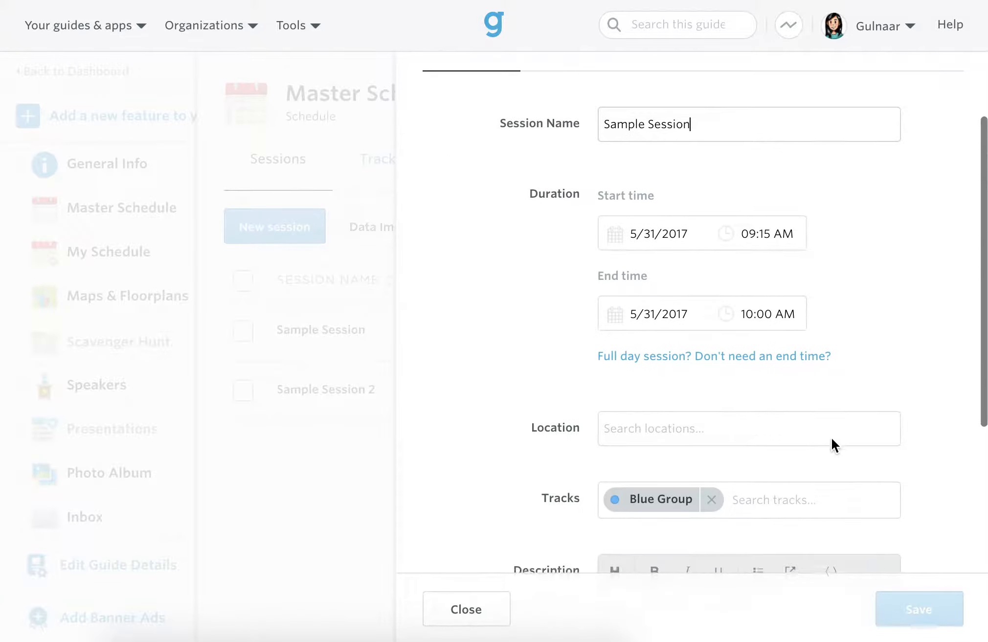
{"action": "scroll", "coordinate": [831, 437], "scroll_direction": "down", "scroll_amount": 2}
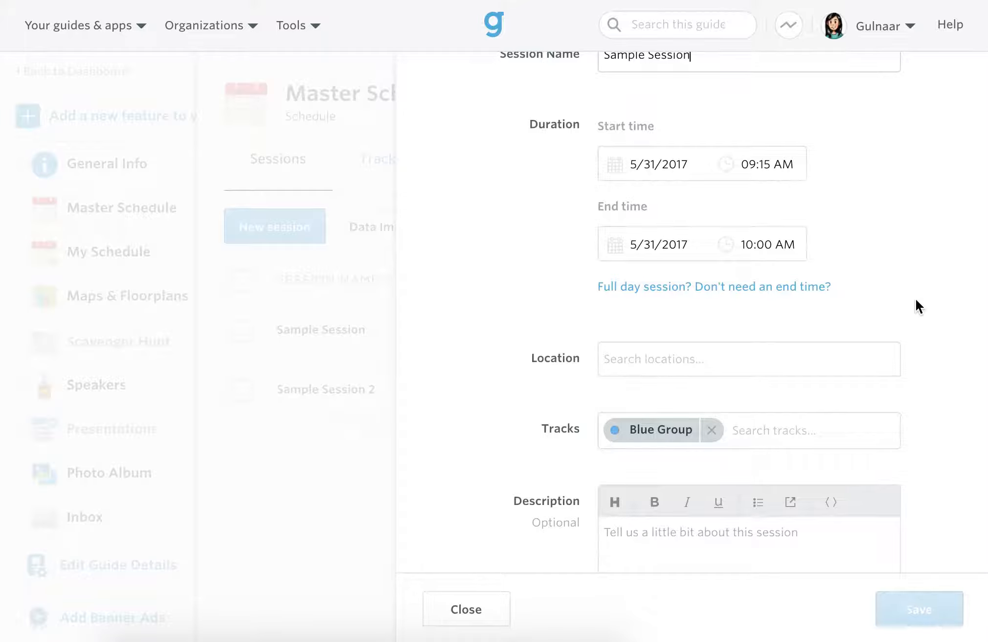
{"action": "left_click", "coordinate": [762, 436]}
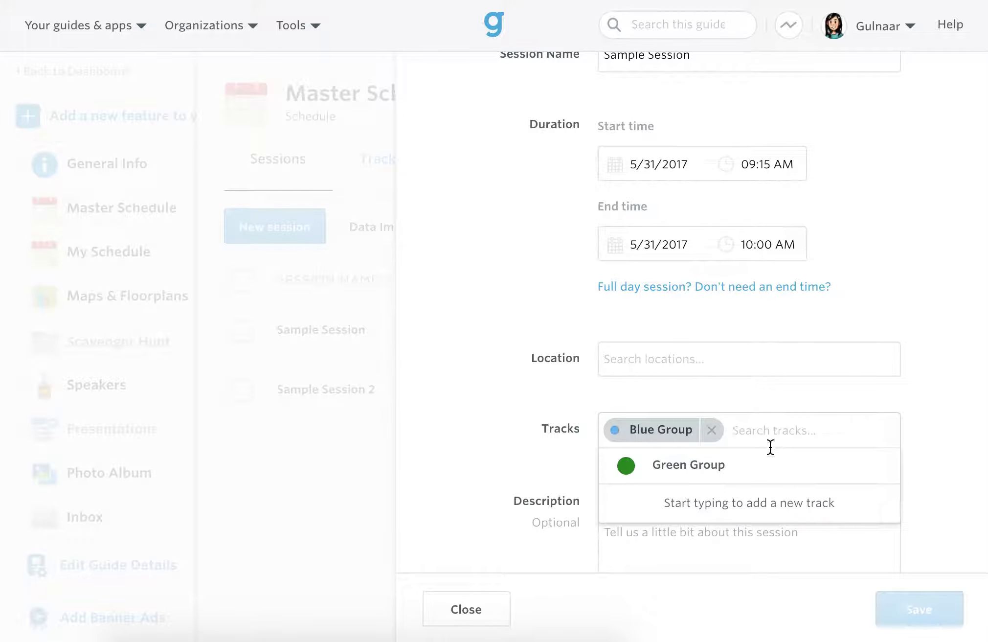
{"action": "left_click", "coordinate": [758, 470]}
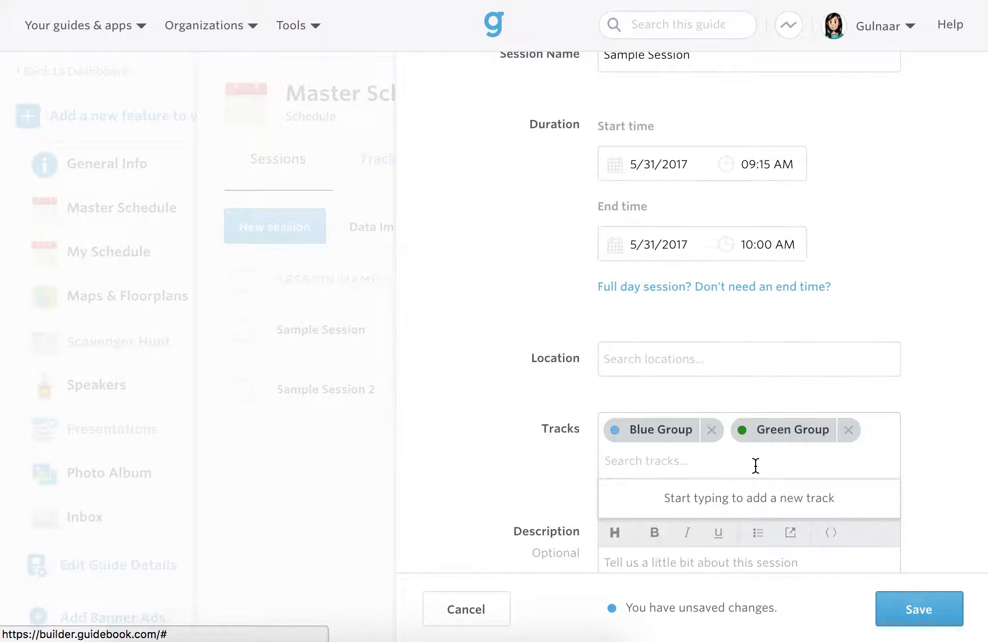
{"action": "left_click", "coordinate": [910, 599]}
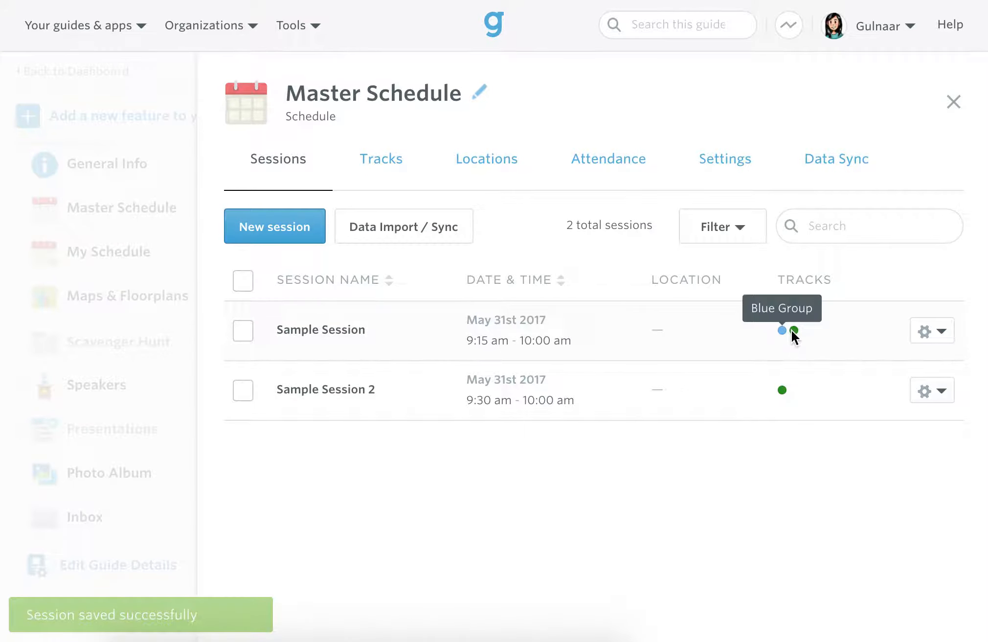
{"action": "mouse_move", "coordinate": [796, 330]}
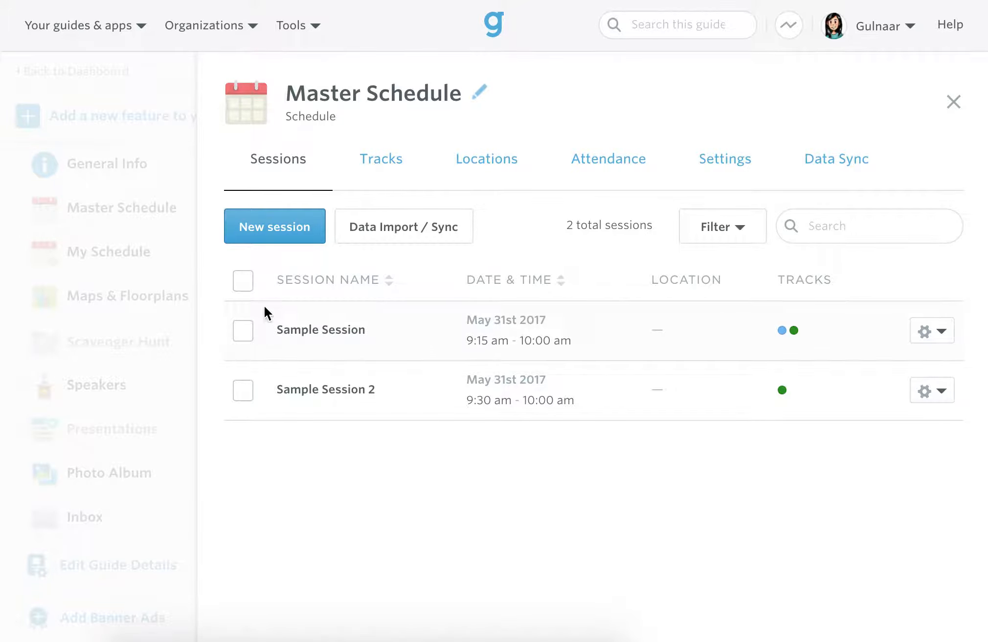
- Delete both sample sessions from the Master Schedule and confirm their permanent deletion
{"action": "left_click", "coordinate": [246, 287]}
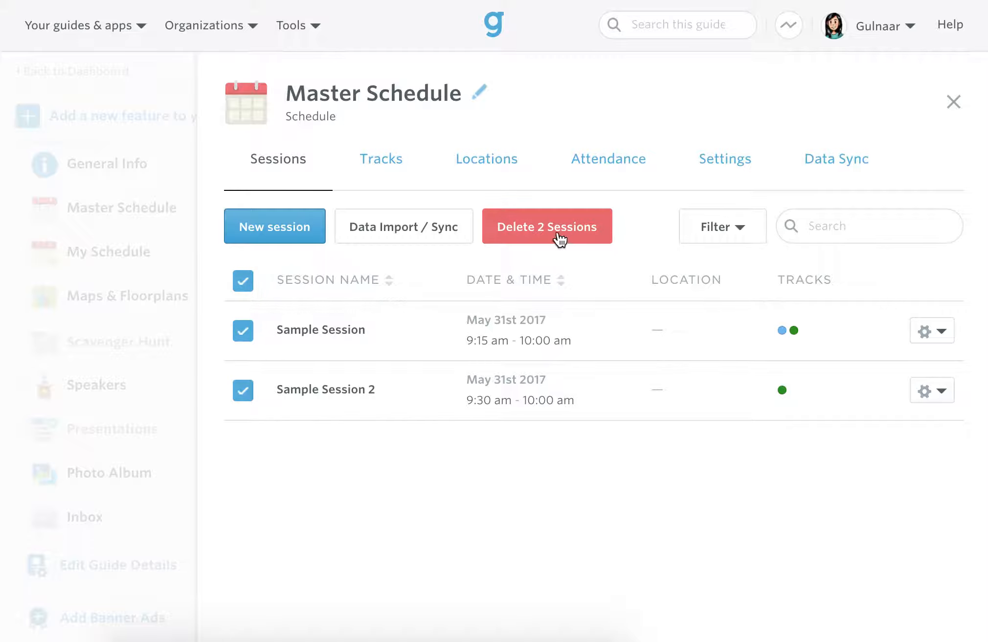
{"action": "left_click", "coordinate": [559, 239]}
{"action": "left_click", "coordinate": [432, 366]}
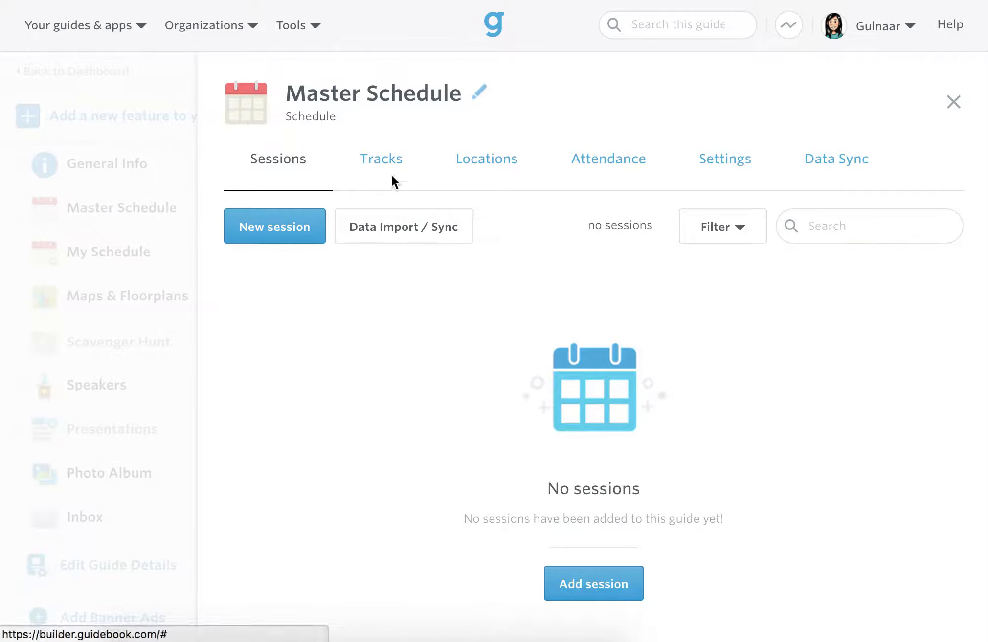
- Delete the Green Group and Blue Group tracks from the Master Schedule and confirm the deletion
{"action": "left_click", "coordinate": [393, 170]}
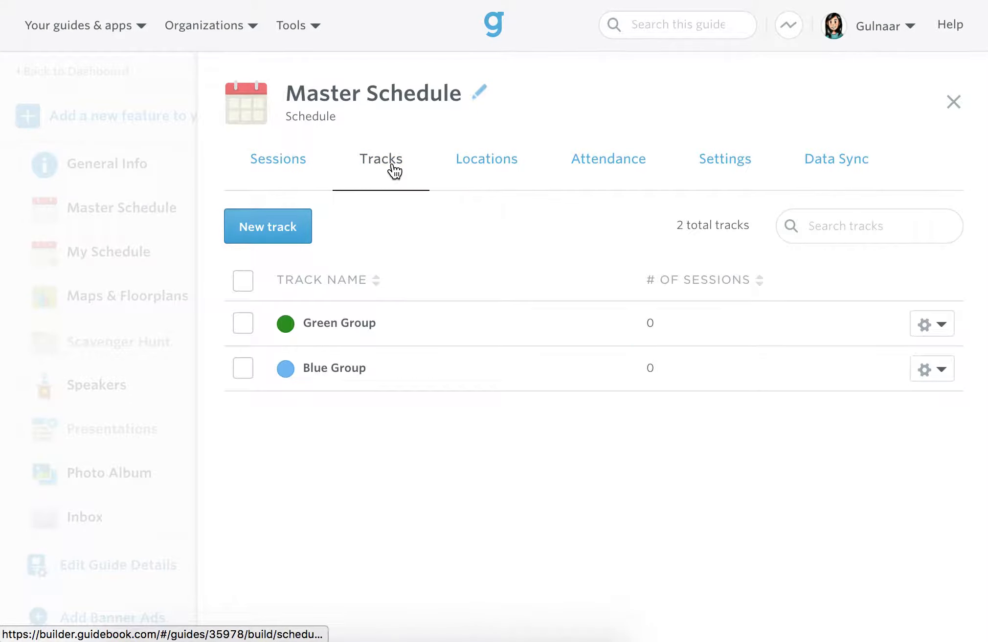
{"action": "left_click", "coordinate": [243, 284]}
{"action": "left_click", "coordinate": [410, 228]}
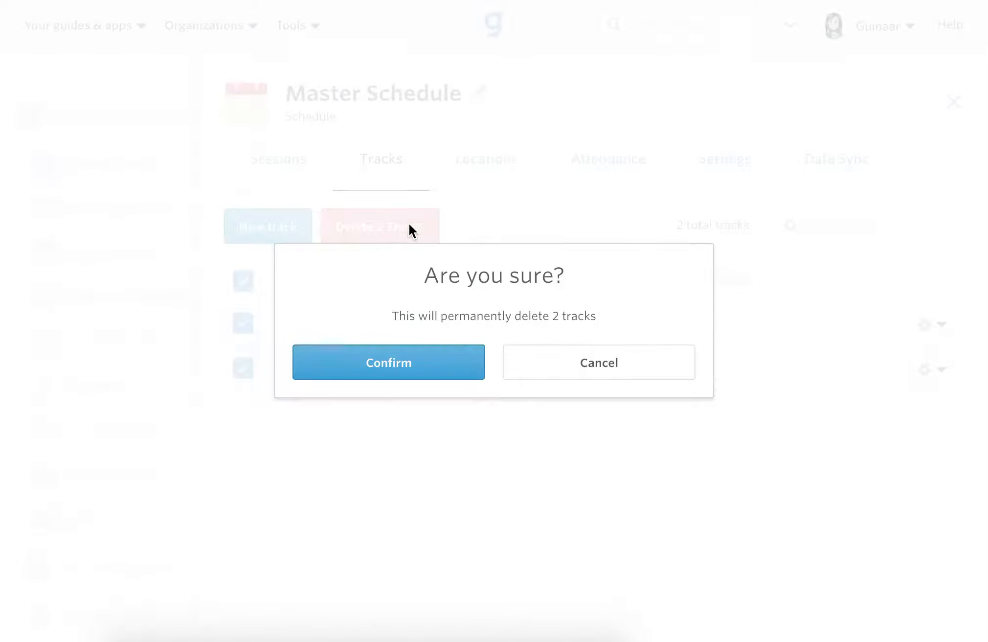
{"action": "left_click", "coordinate": [379, 361]}
- Open the data import page for the schedule's sessions and look over the available templates
{"action": "left_click", "coordinate": [303, 169]}
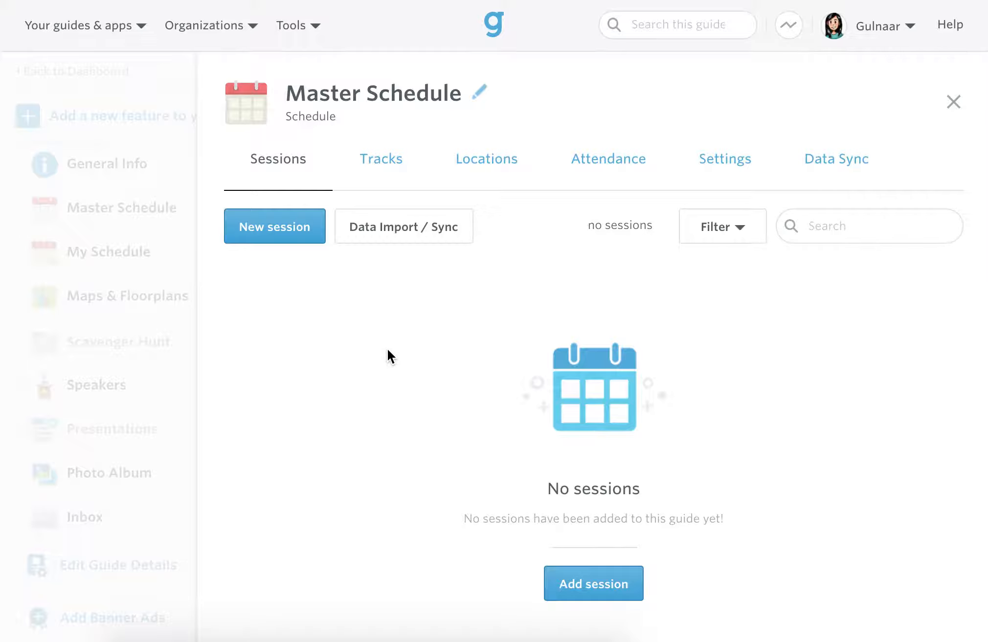
{"action": "left_click", "coordinate": [389, 230]}
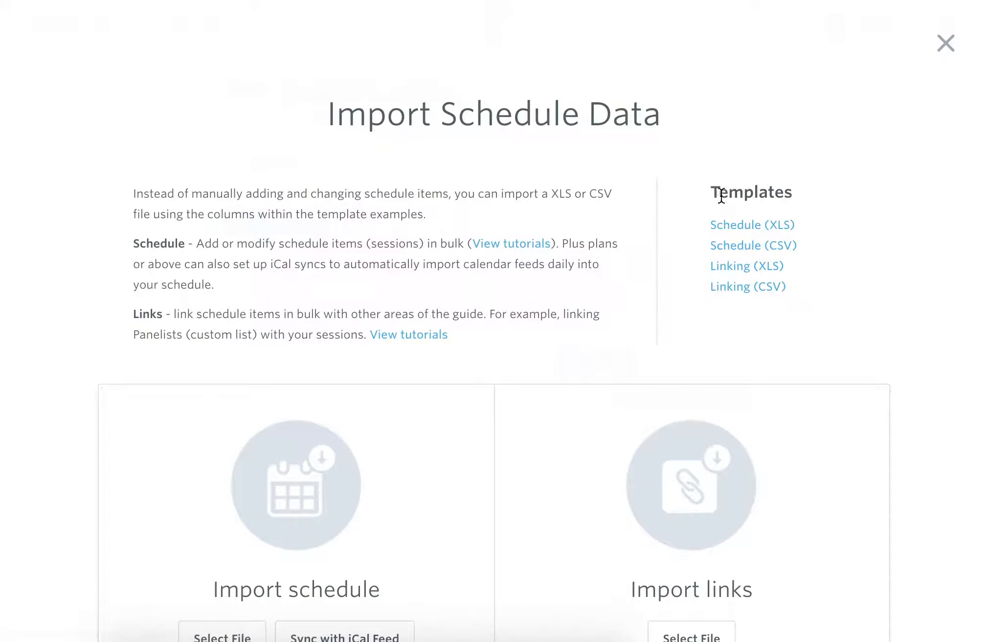
{"action": "left_click_drag", "start_coordinate": [712, 192], "coordinate": [794, 200]}
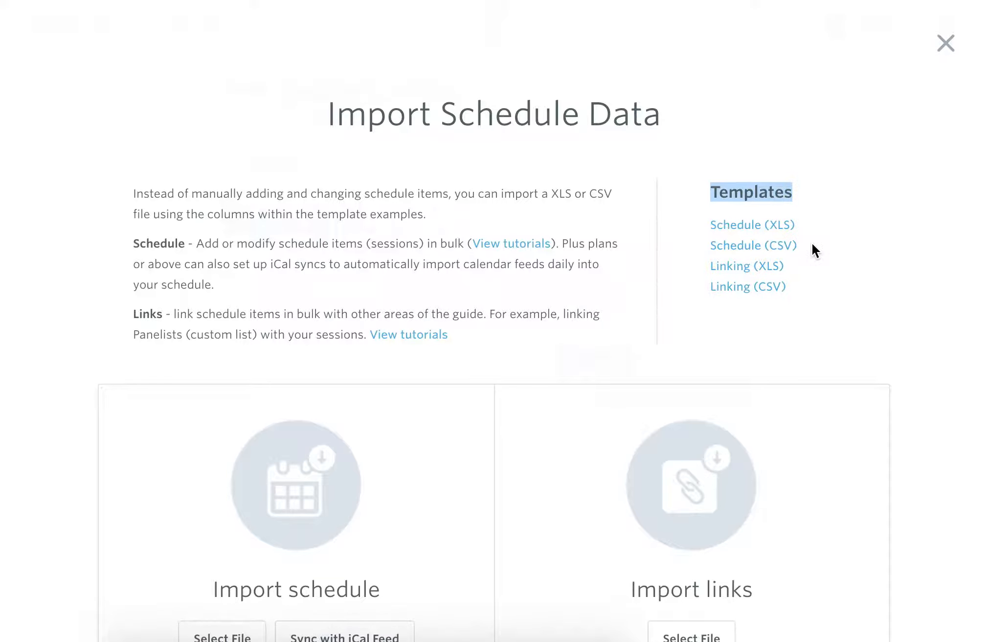
{"action": "left_click", "coordinate": [307, 353]}
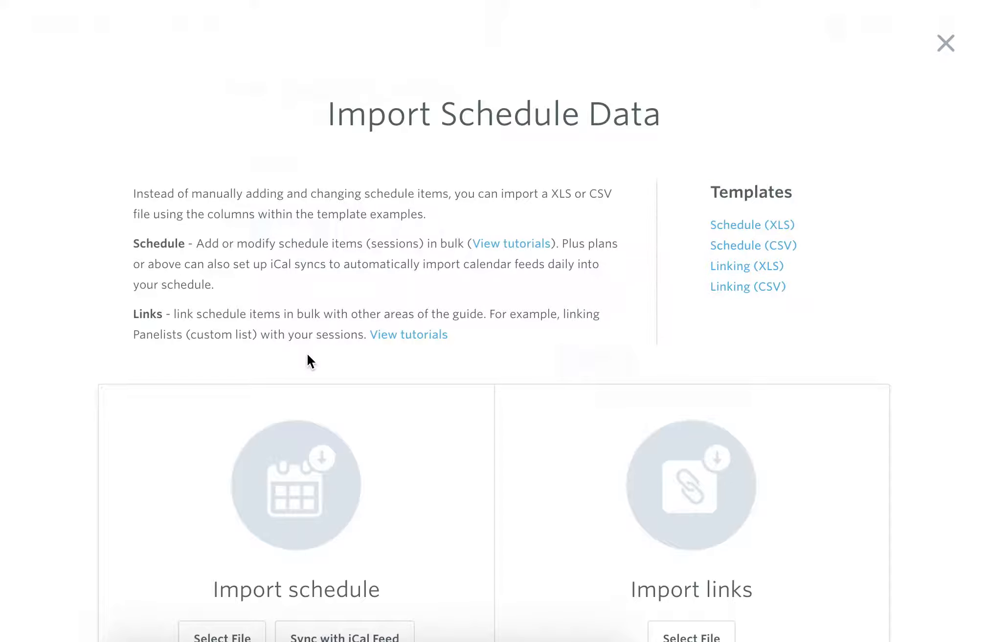
- Choose the ScheduleTemplate1 spreadsheet from the Support folder on the Desktop as the schedule import file
{"action": "scroll", "coordinate": [290, 367], "scroll_direction": "down", "scroll_amount": 2}
{"action": "left_click", "coordinate": [222, 560]}
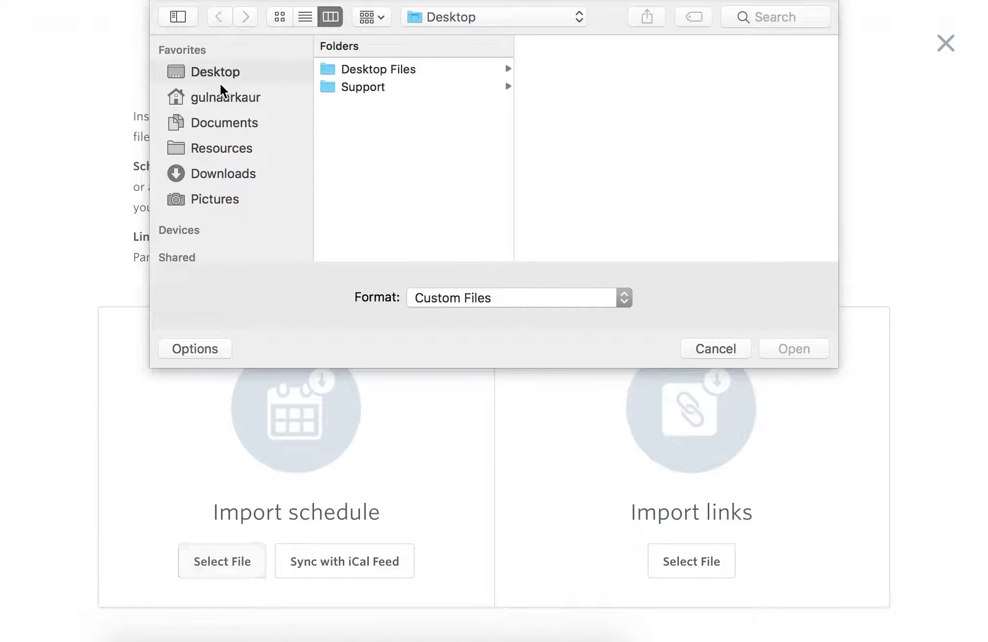
{"action": "left_click", "coordinate": [430, 88]}
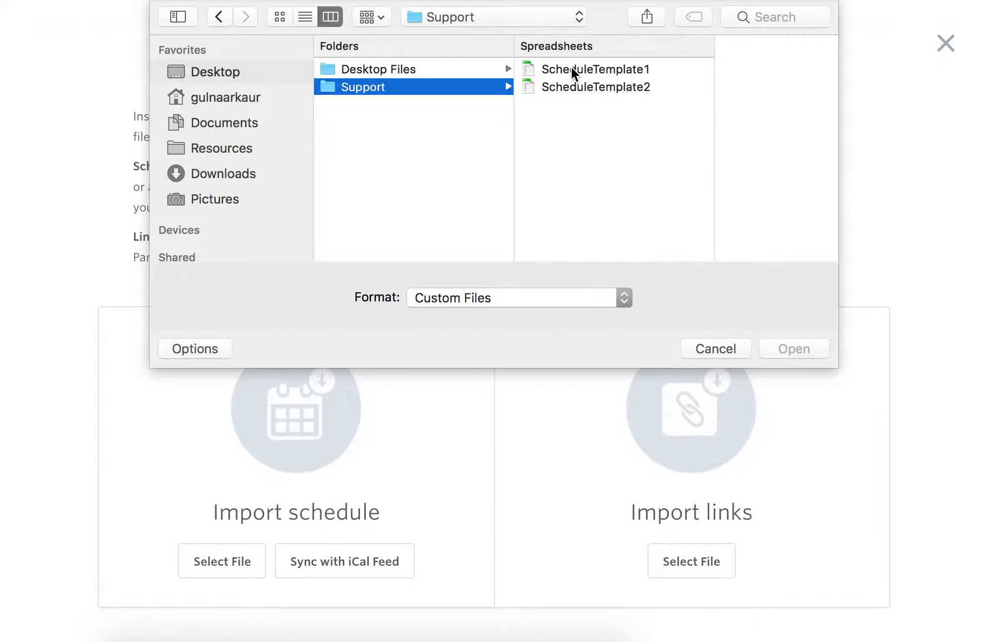
{"action": "left_click", "coordinate": [573, 73]}
{"action": "left_click", "coordinate": [782, 345]}
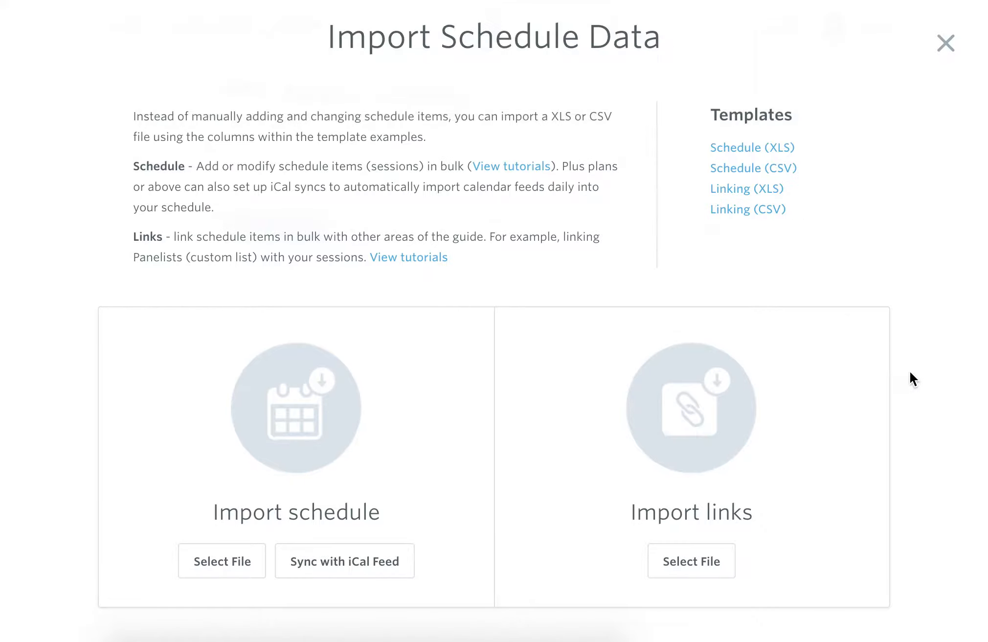
- Import the data from ScheduleTemplate1.xls without replacing duplicate entries, and return to the session list
{"action": "scroll", "coordinate": [778, 421], "scroll_direction": "down", "scroll_amount": 4}
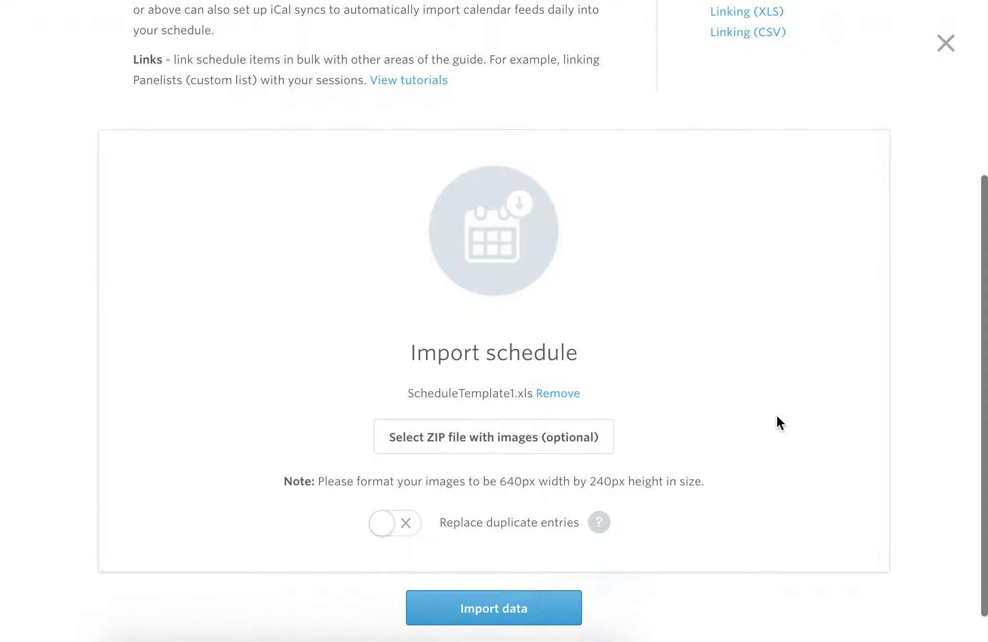
{"action": "scroll", "coordinate": [684, 469], "scroll_direction": "down", "scroll_amount": 1}
{"action": "left_click", "coordinate": [518, 575]}
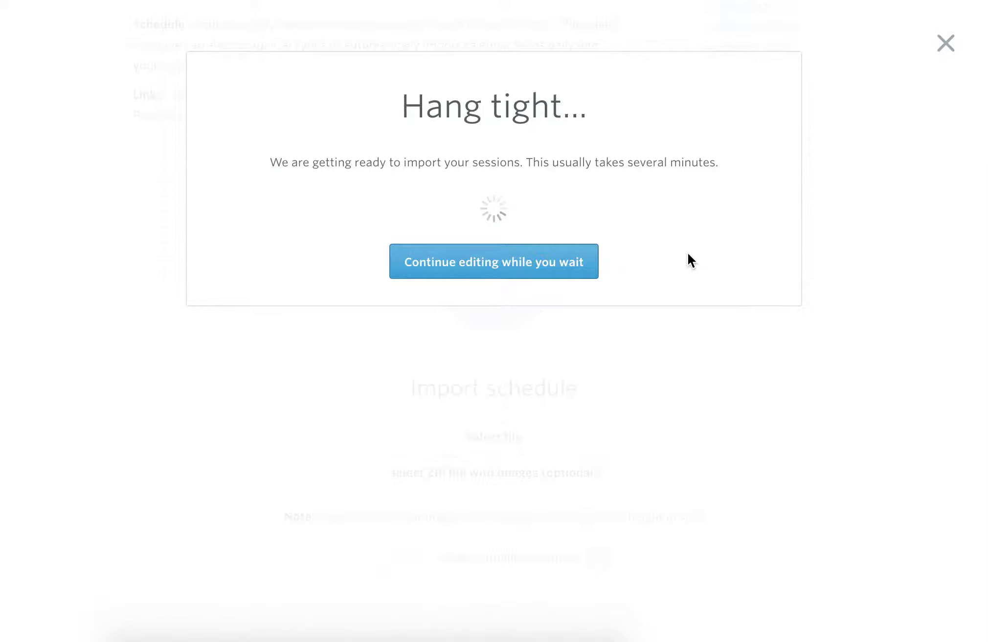
{"action": "left_click", "coordinate": [538, 212]}
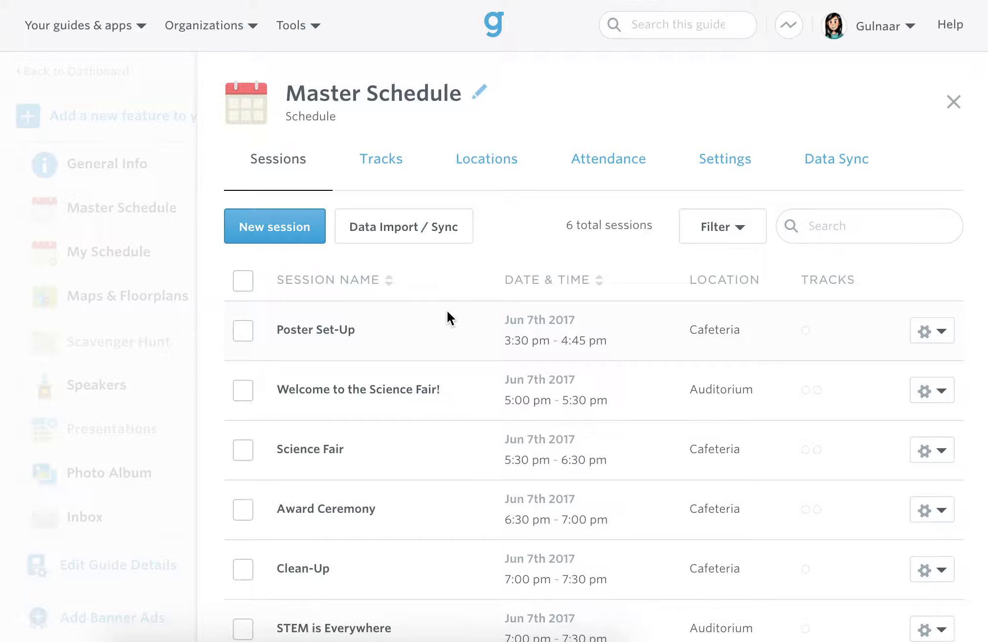
- Review the imported sessions, inspect the time, location and track details of Poster Set-Up, and close it
{"action": "scroll", "coordinate": [437, 311], "scroll_direction": "down", "scroll_amount": 3}
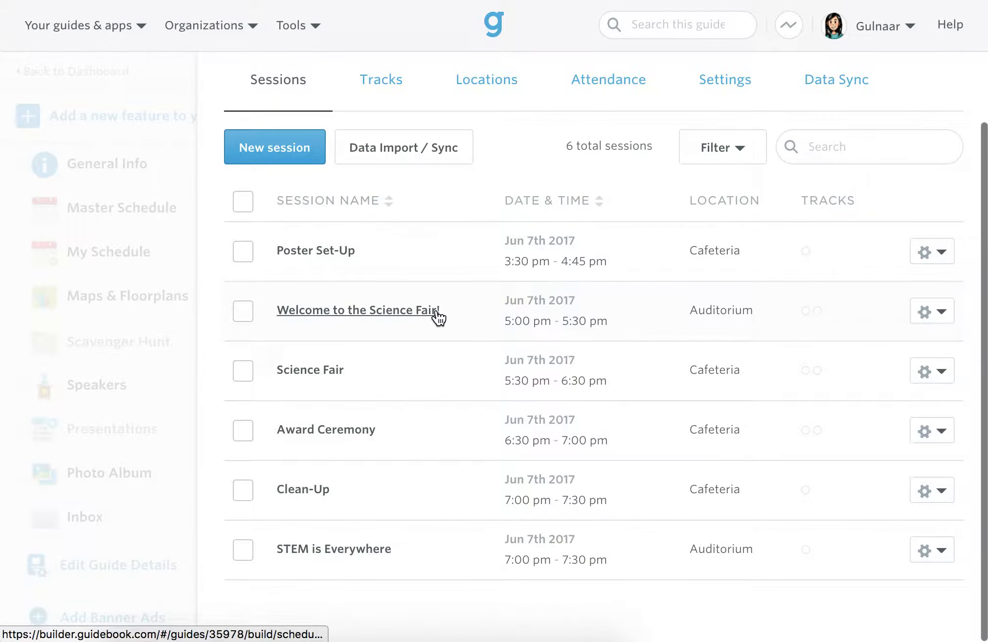
{"action": "left_click", "coordinate": [336, 255]}
{"action": "scroll", "coordinate": [489, 368], "scroll_direction": "down", "scroll_amount": 2}
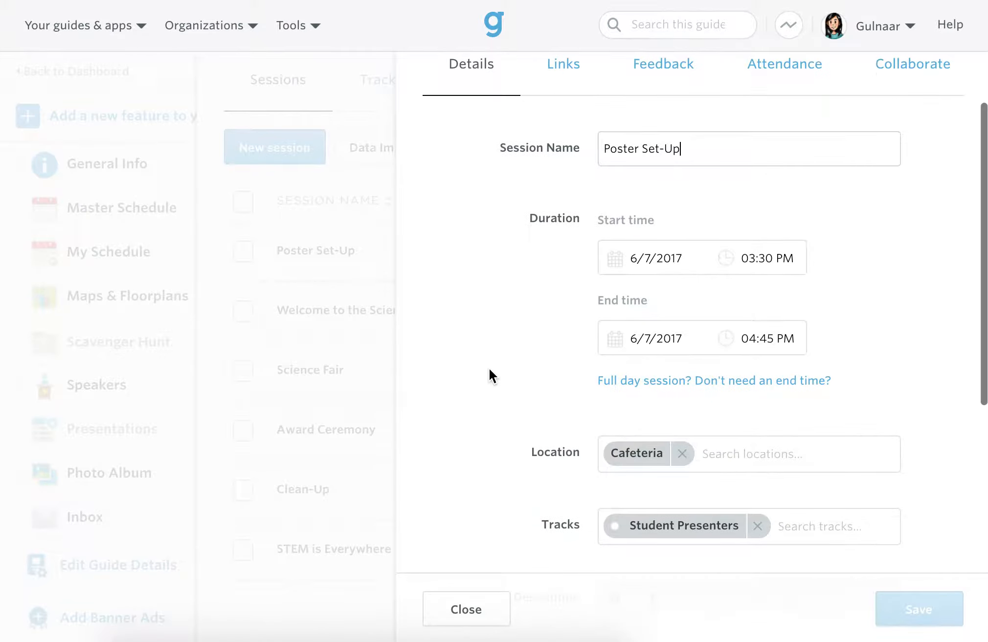
{"action": "scroll", "coordinate": [488, 367], "scroll_direction": "down", "scroll_amount": 2}
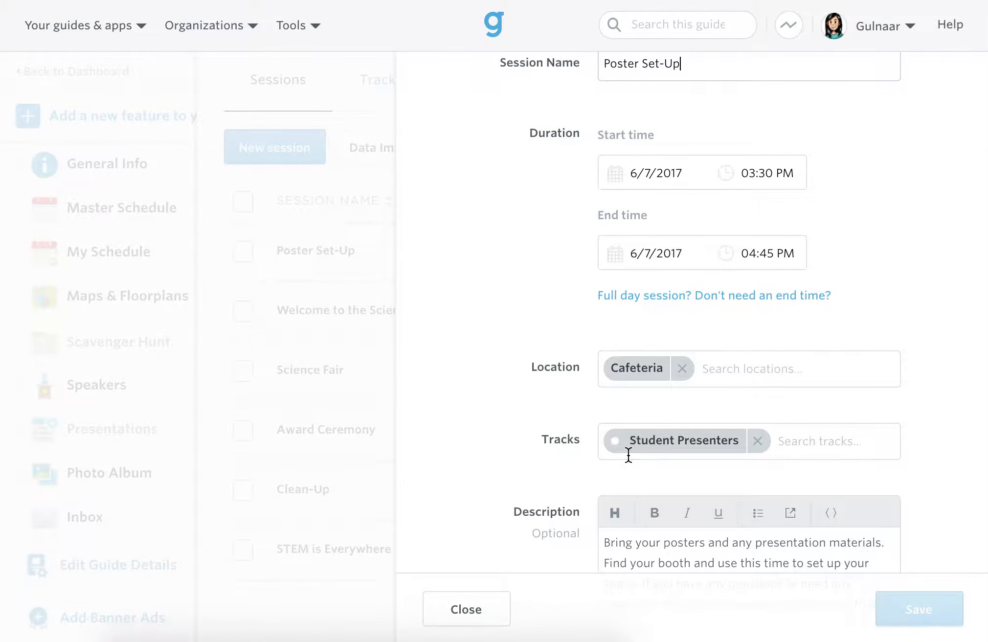
{"action": "left_click", "coordinate": [464, 609]}
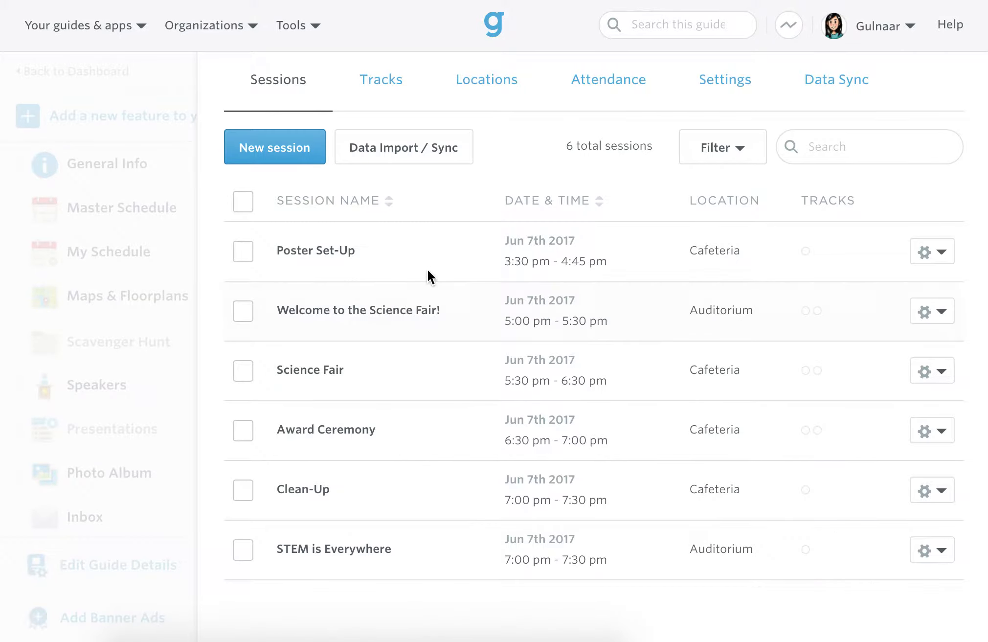
- Give the Family & Guests track the preset red color #F06060 and save the track
{"action": "scroll", "coordinate": [427, 269], "scroll_direction": "up", "scroll_amount": 2}
{"action": "left_click", "coordinate": [404, 142]}
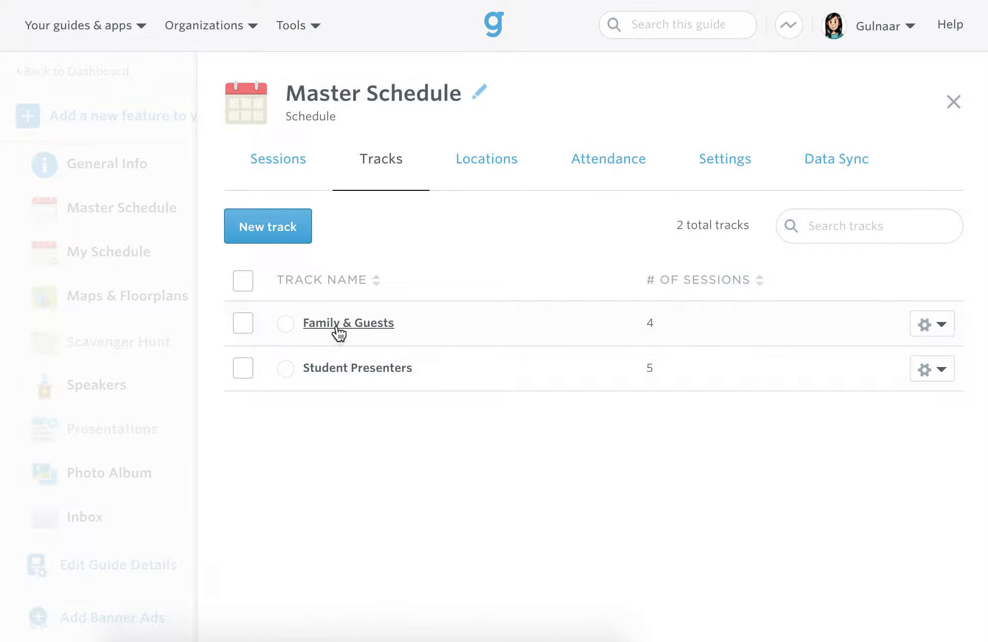
{"action": "left_click", "coordinate": [339, 323]}
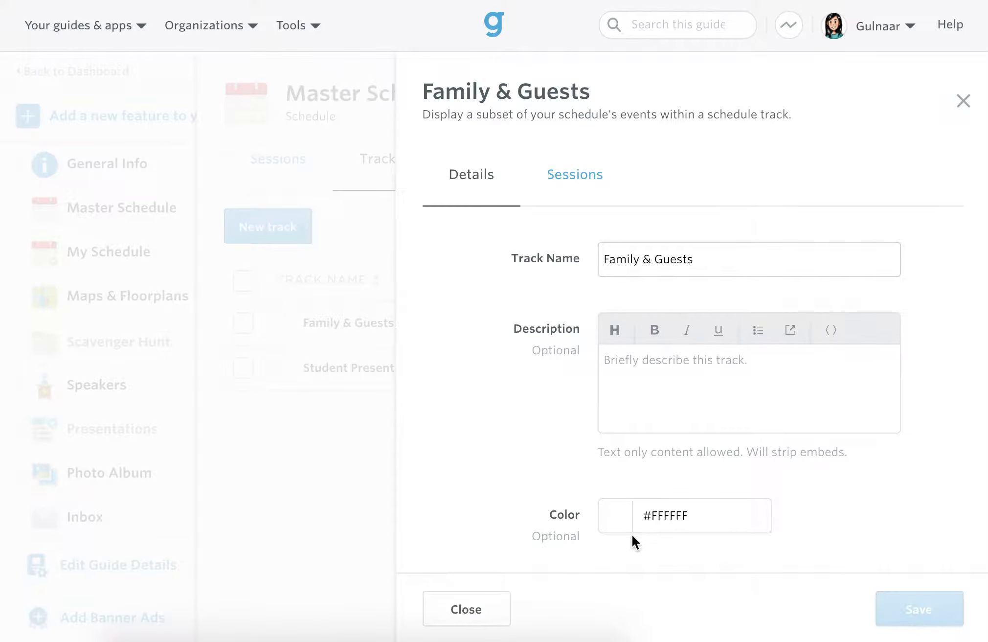
{"action": "left_click", "coordinate": [625, 524]}
{"action": "left_click", "coordinate": [633, 532]}
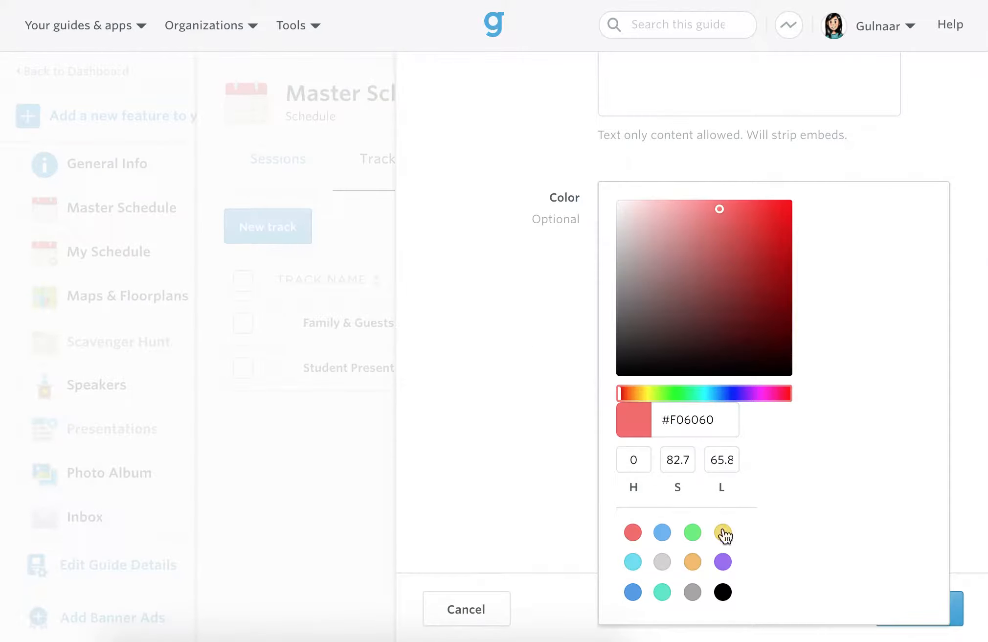
{"action": "left_click", "coordinate": [959, 624]}
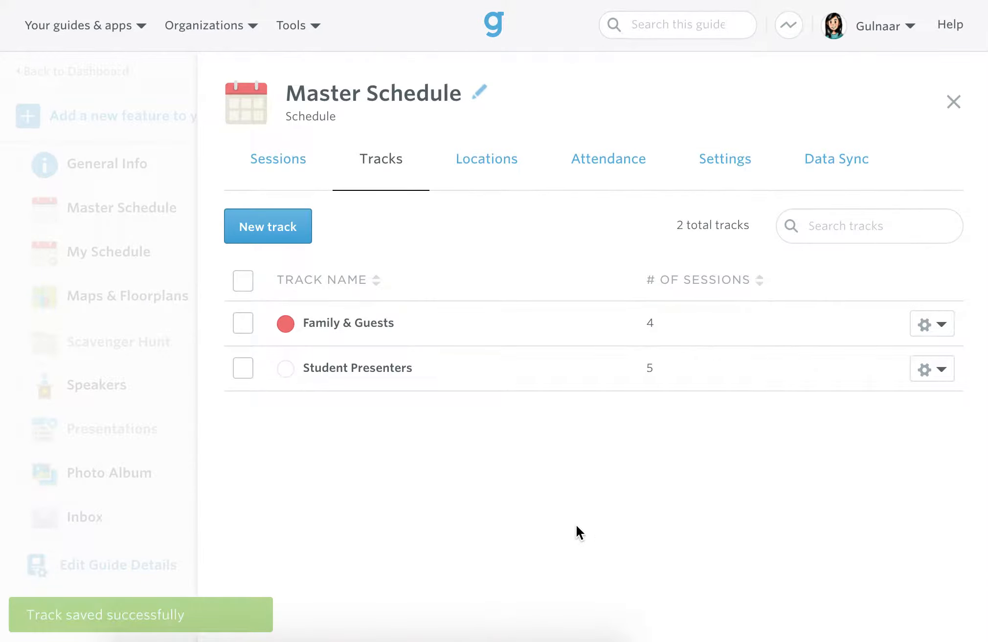
- Give the Student Presenters track the custom dark purple color #380F89 and save the track
{"action": "left_click", "coordinate": [352, 368]}
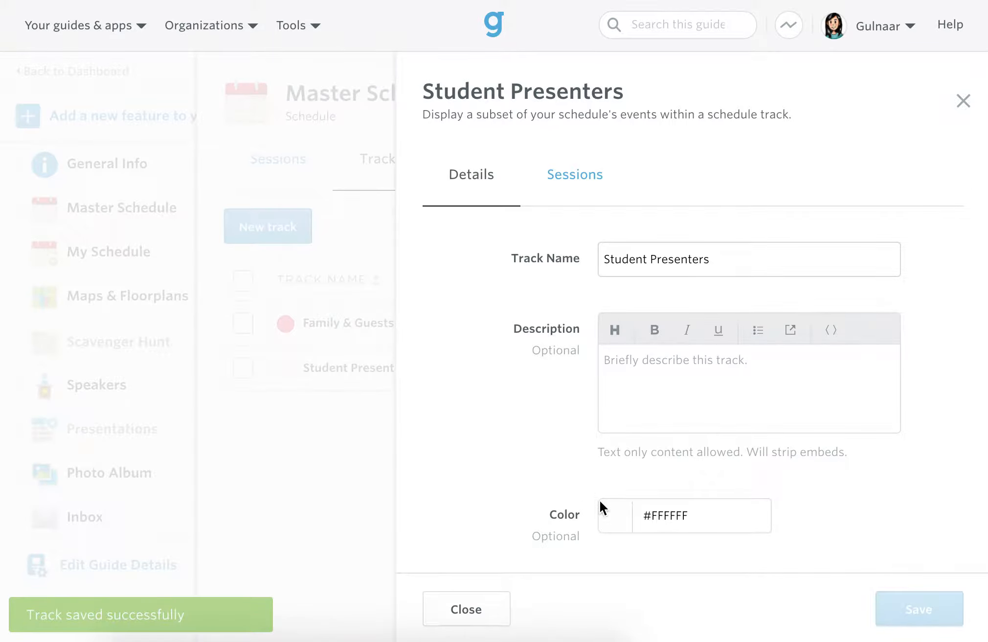
{"action": "left_click", "coordinate": [600, 504]}
{"action": "left_click", "coordinate": [722, 562]}
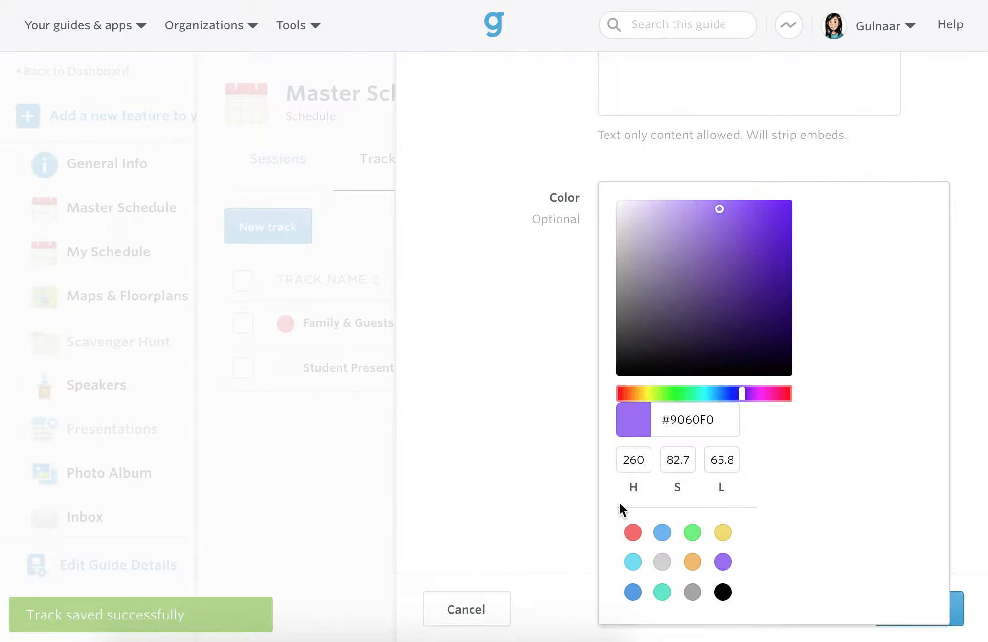
{"action": "mouse_move", "coordinate": [757, 300]}
{"action": "left_mouse_down"}
{"action": "mouse_move", "coordinate": [636, 269]}
{"action": "mouse_move", "coordinate": [680, 225]}
{"action": "mouse_move", "coordinate": [773, 283]}
{"action": "left_mouse_up"}
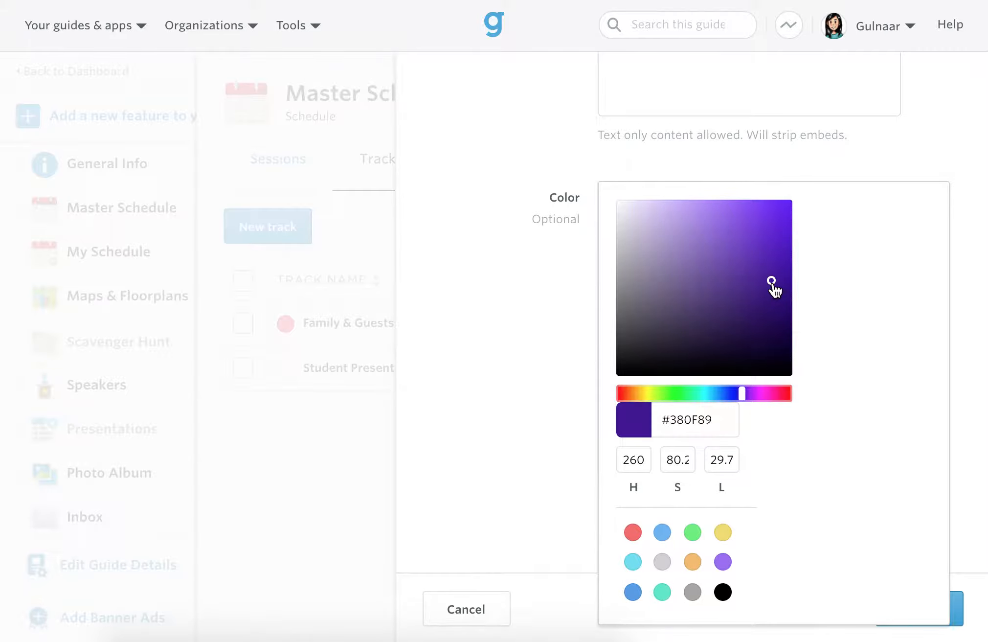
{"action": "left_click", "coordinate": [566, 349]}
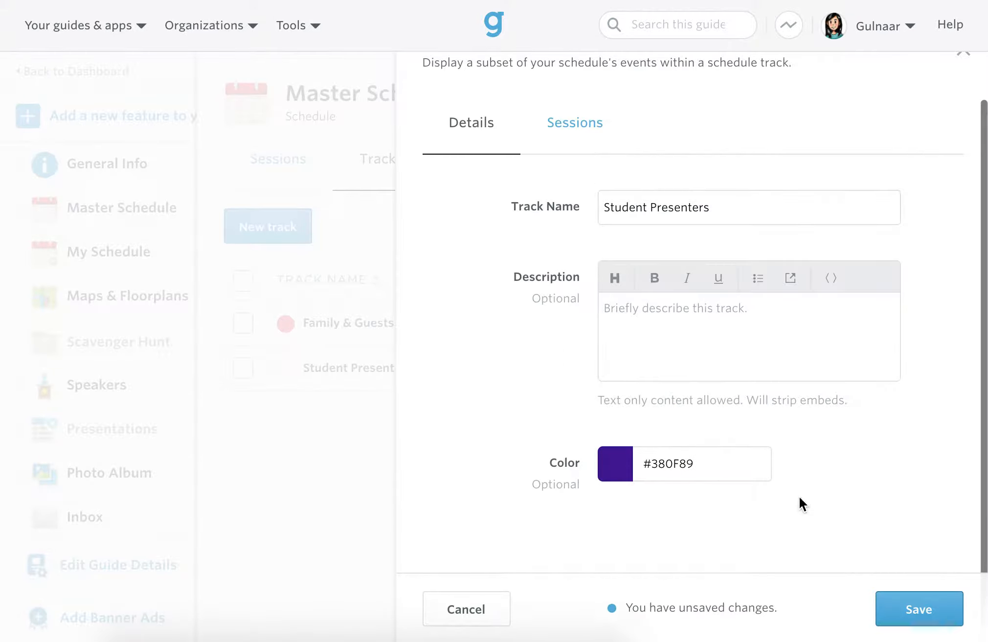
{"action": "left_click", "coordinate": [925, 607]}
- Examine the track colors assigned to each imported session in the session list
{"action": "left_click", "coordinate": [286, 167]}
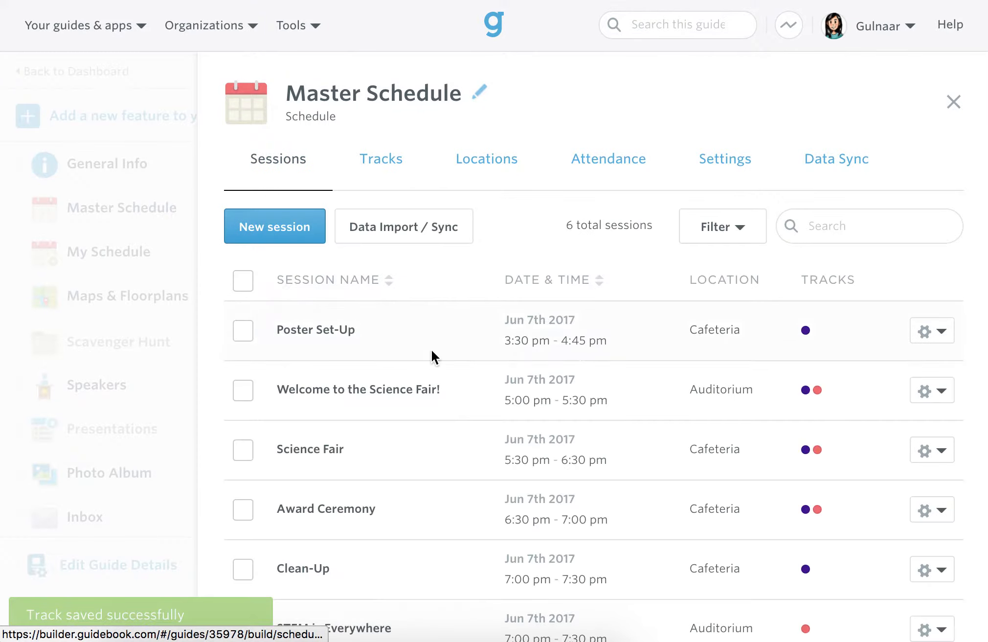
{"action": "scroll", "coordinate": [411, 342], "scroll_direction": "down", "scroll_amount": 2}
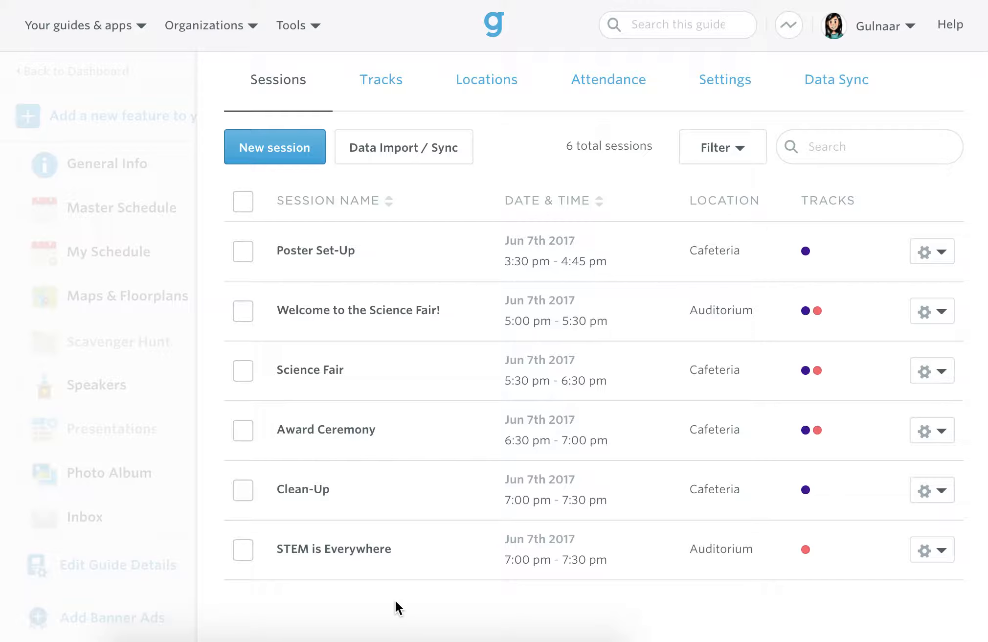
{"action": "scroll", "coordinate": [394, 599], "scroll_direction": "up", "scroll_amount": 3}
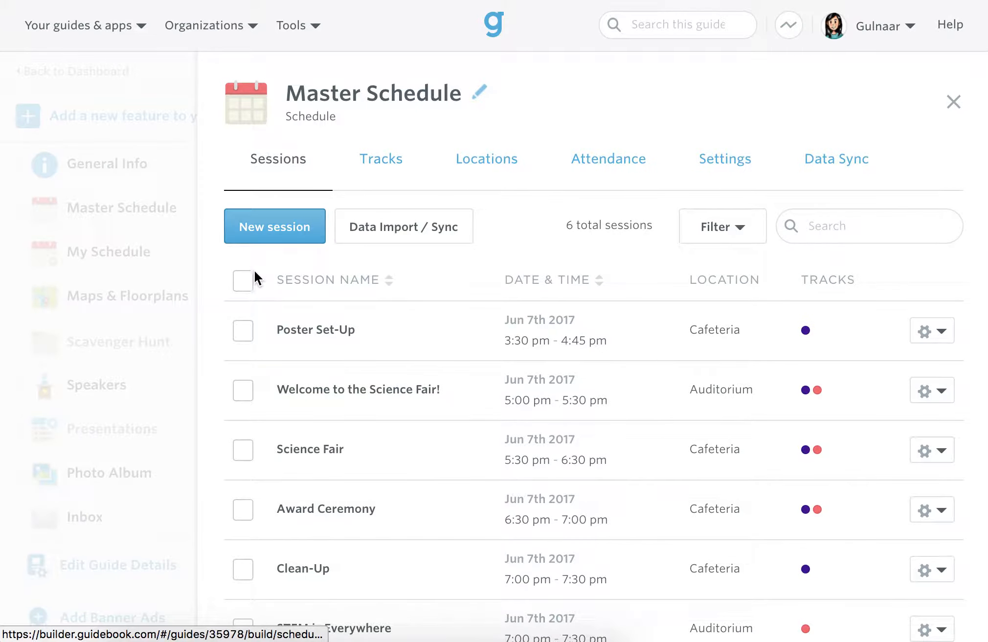
- Delete all imported Science Fair sessions from the Master Schedule and confirm the deletion
{"action": "left_click", "coordinate": [243, 281]}
{"action": "left_click", "coordinate": [544, 227]}
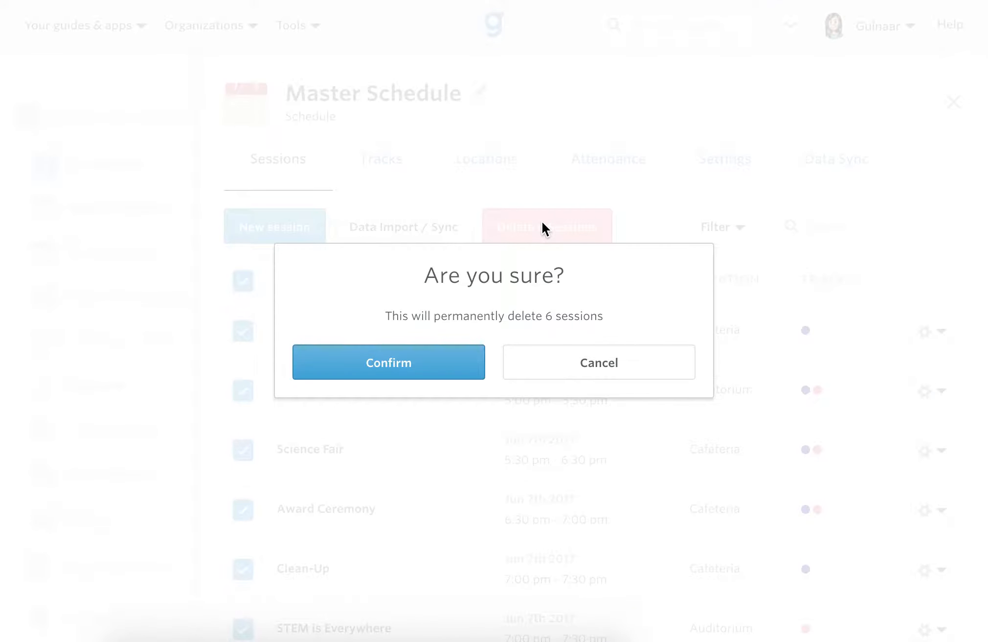
{"action": "left_click", "coordinate": [442, 369]}
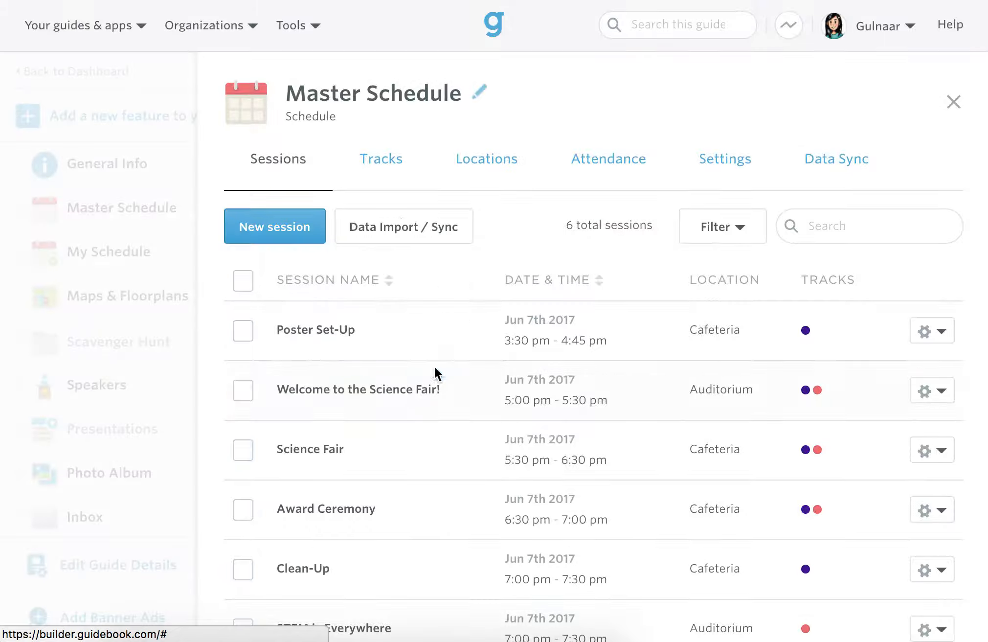
- Delete the Family & Guests and Student Presenters tracks and confirm the deletion
{"action": "left_click", "coordinate": [382, 168]}
{"action": "left_click", "coordinate": [242, 281]}
{"action": "left_click", "coordinate": [397, 227]}
{"action": "left_click", "coordinate": [365, 359]}
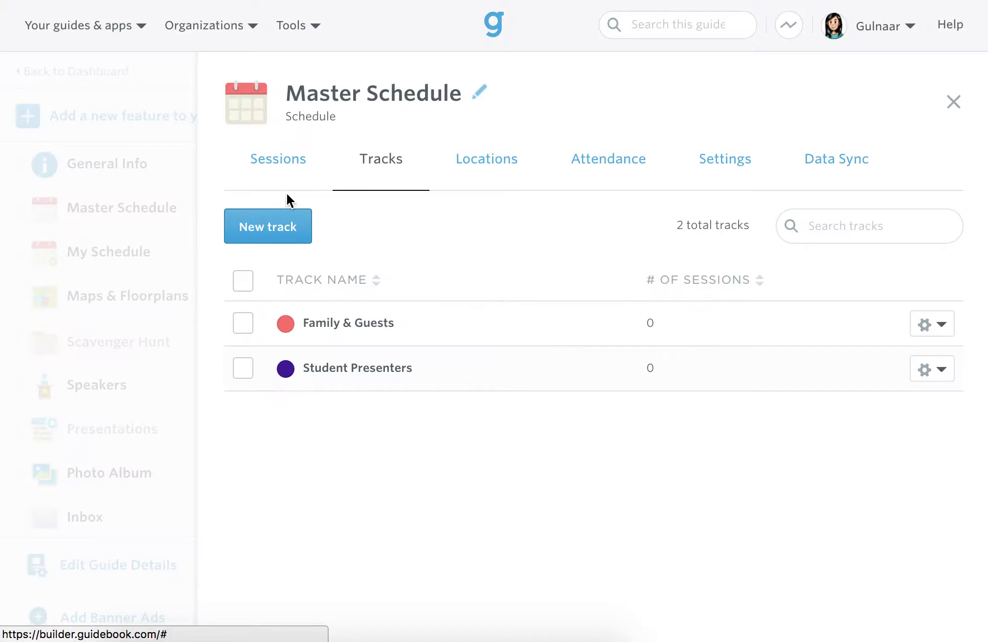
- Import the sessions from ScheduleTemplate2.xls into the Master Schedule without an image ZIP file and without replacing duplicate entries
{"action": "left_click", "coordinate": [285, 161]}
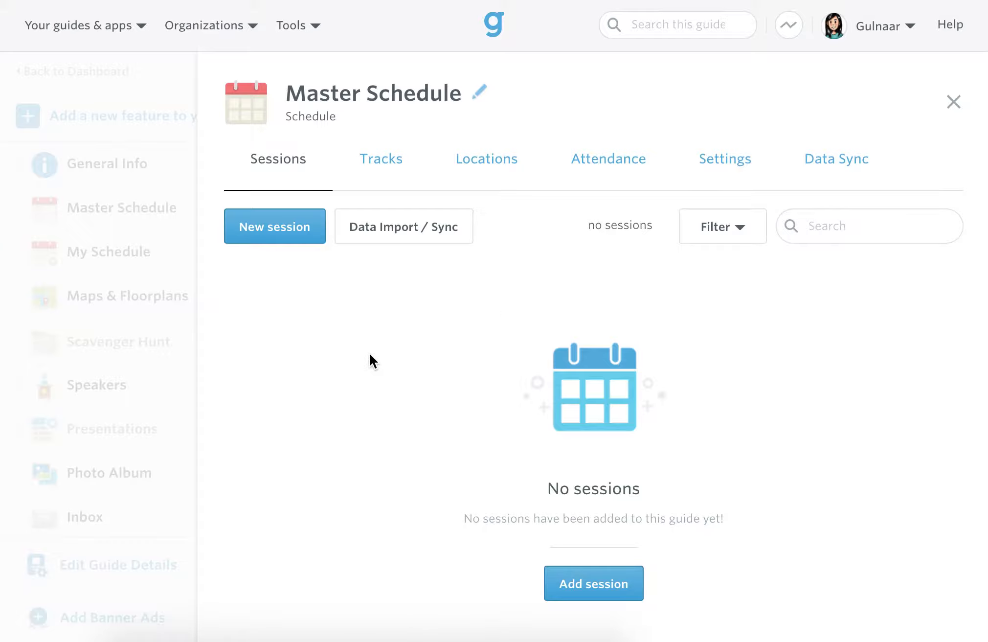
{"action": "left_click", "coordinate": [379, 235]}
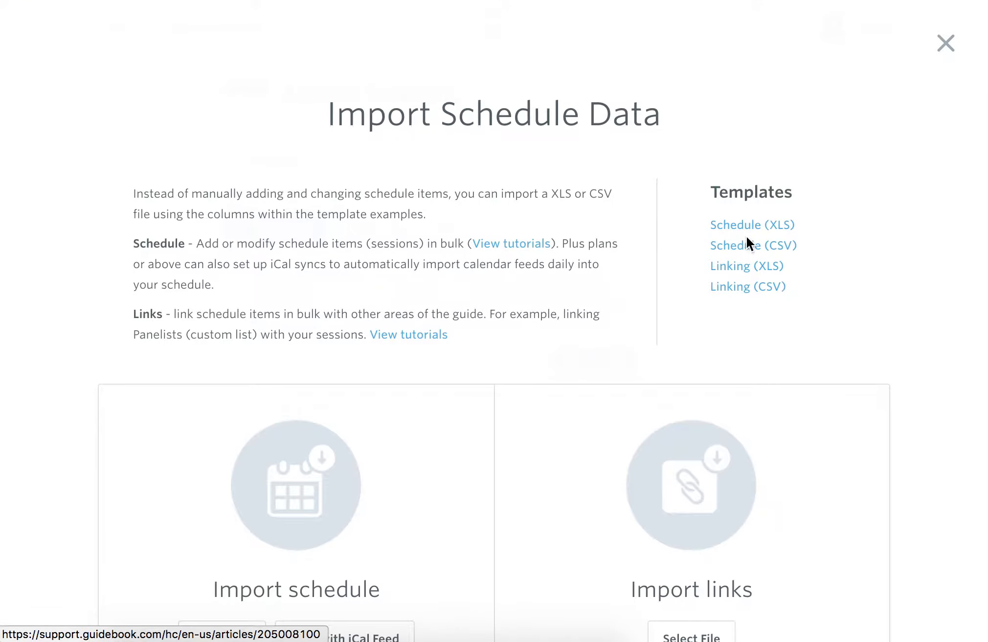
{"action": "scroll", "coordinate": [418, 484], "scroll_direction": "down", "scroll_amount": 3}
{"action": "left_click", "coordinate": [225, 562]}
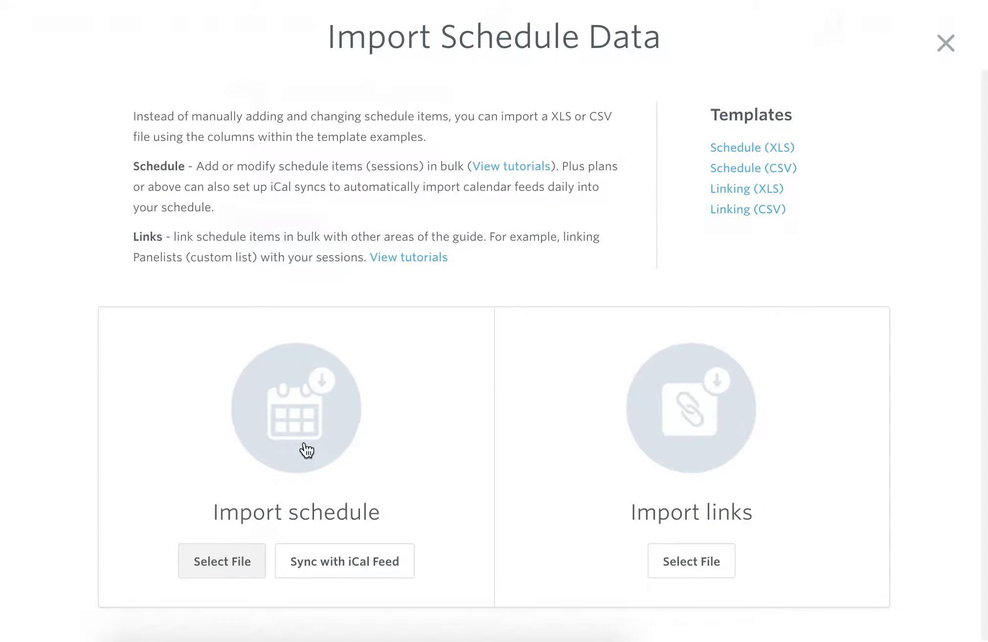
{"action": "left_click", "coordinate": [576, 87]}
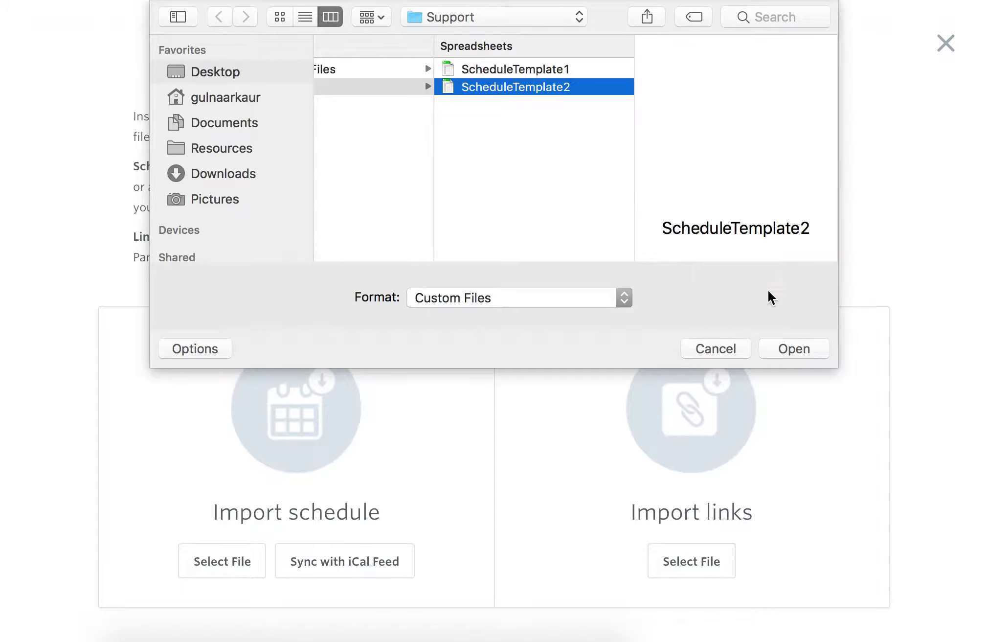
{"action": "left_click", "coordinate": [777, 346]}
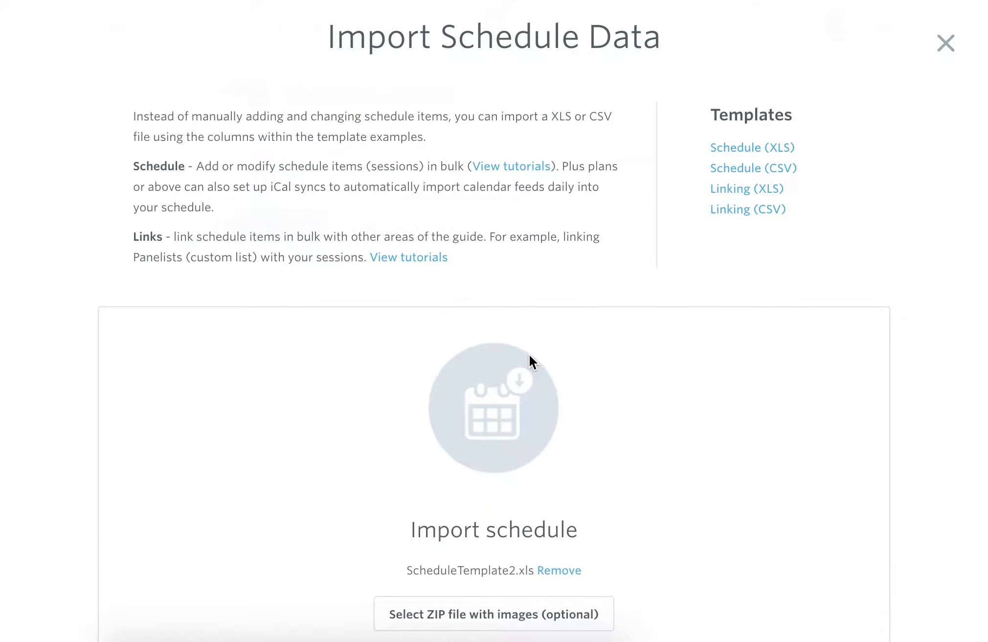
{"action": "scroll", "coordinate": [529, 353], "scroll_direction": "down", "scroll_amount": 4}
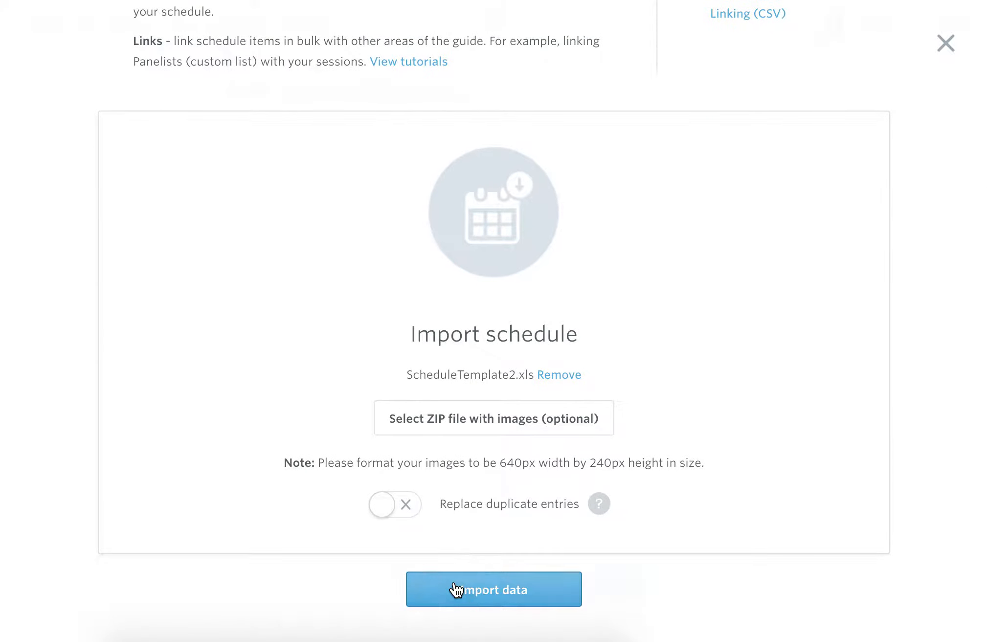
{"action": "left_click", "coordinate": [455, 586]}
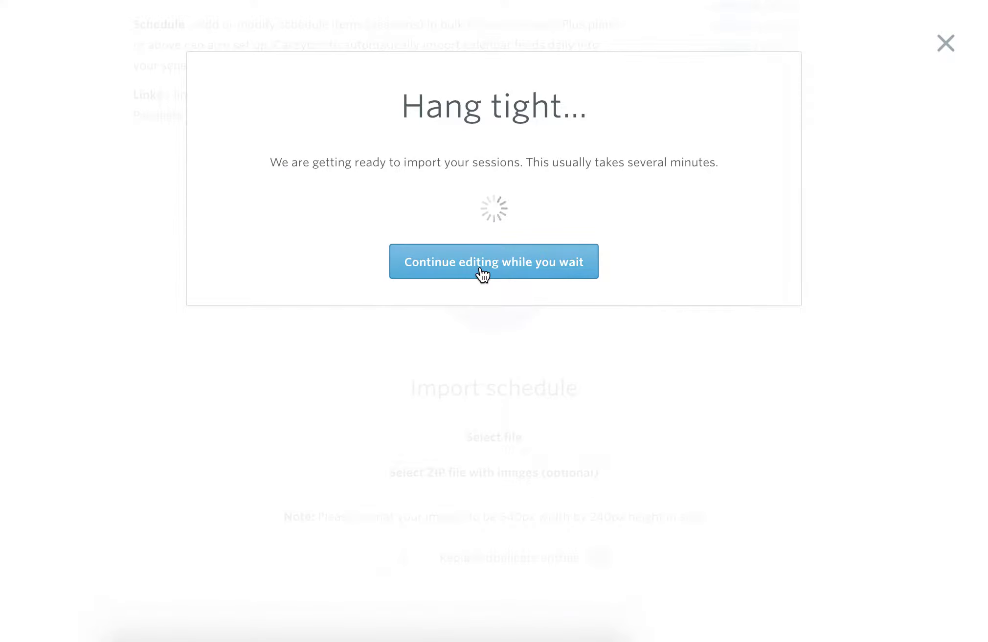
{"action": "left_click", "coordinate": [514, 214]}
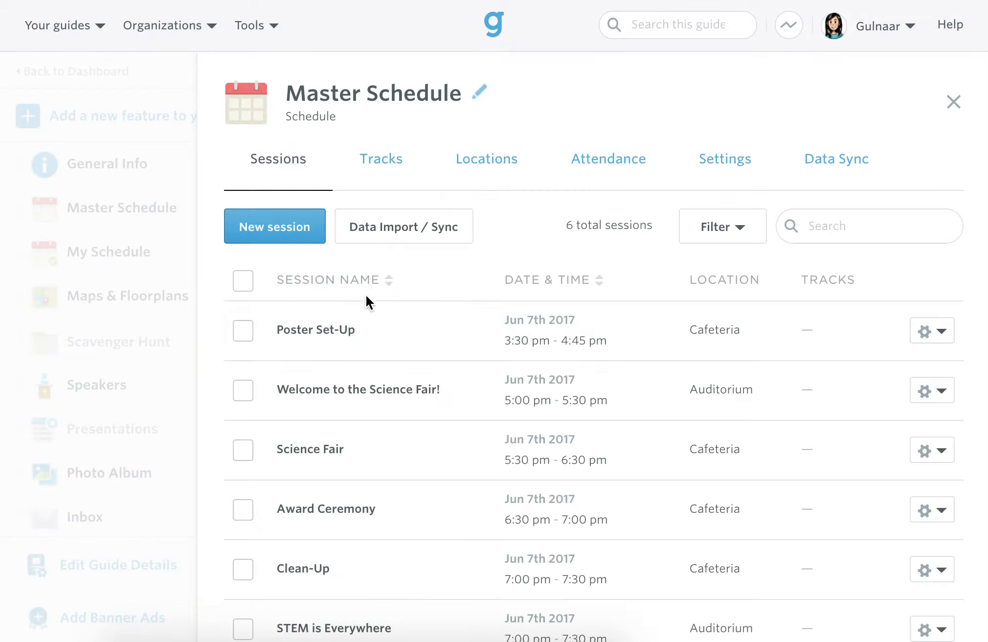
- Review the imported session list and examine the details and Tracks field of the "Welcome to the Science Fair!" session
{"action": "scroll", "coordinate": [341, 290], "scroll_direction": "down", "scroll_amount": 2}
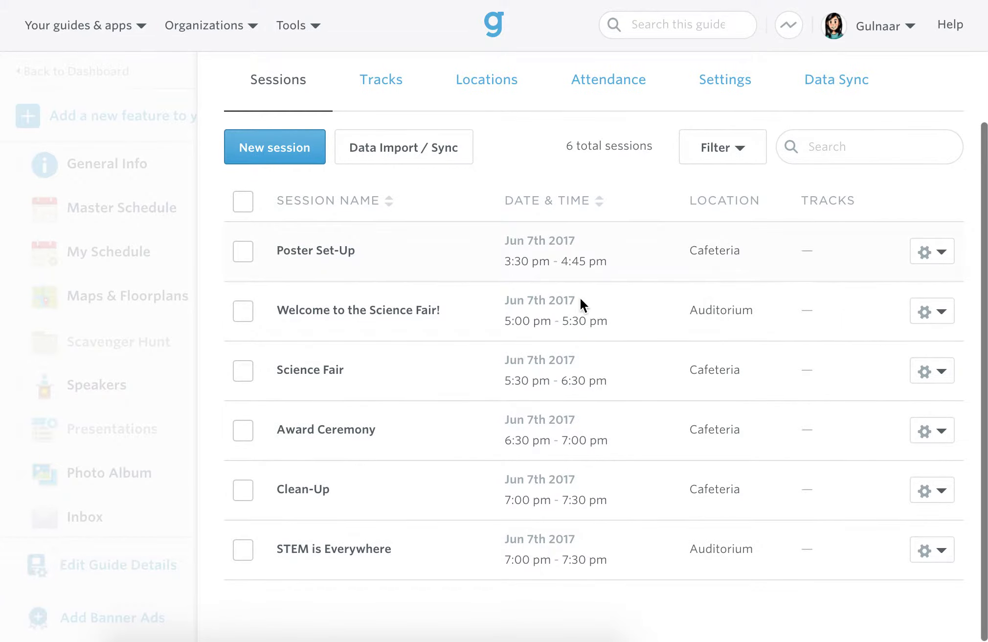
{"action": "left_click", "coordinate": [411, 310]}
{"action": "scroll", "coordinate": [442, 334], "scroll_direction": "down", "scroll_amount": 4}
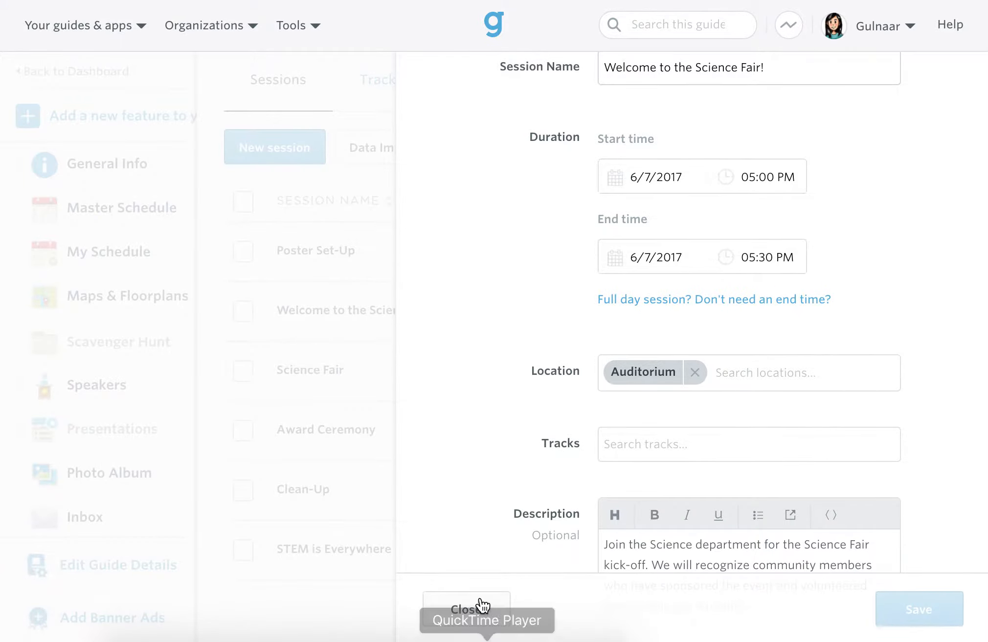
{"action": "left_click", "coordinate": [467, 608]}
{"action": "scroll", "coordinate": [381, 363], "scroll_direction": "up", "scroll_amount": 2}
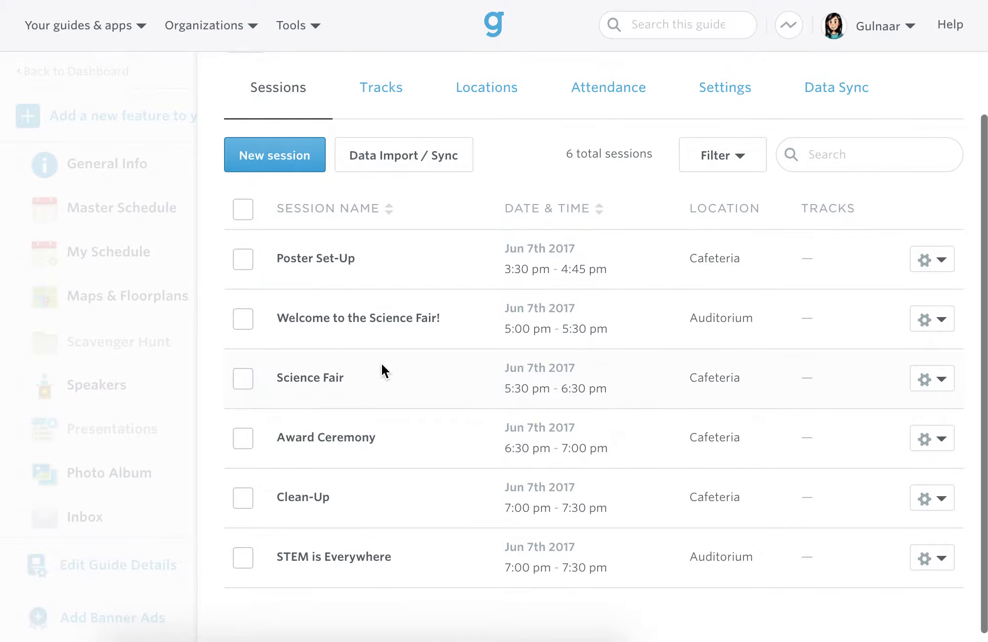
{"action": "scroll", "coordinate": [382, 369], "scroll_direction": "up", "scroll_amount": 2}
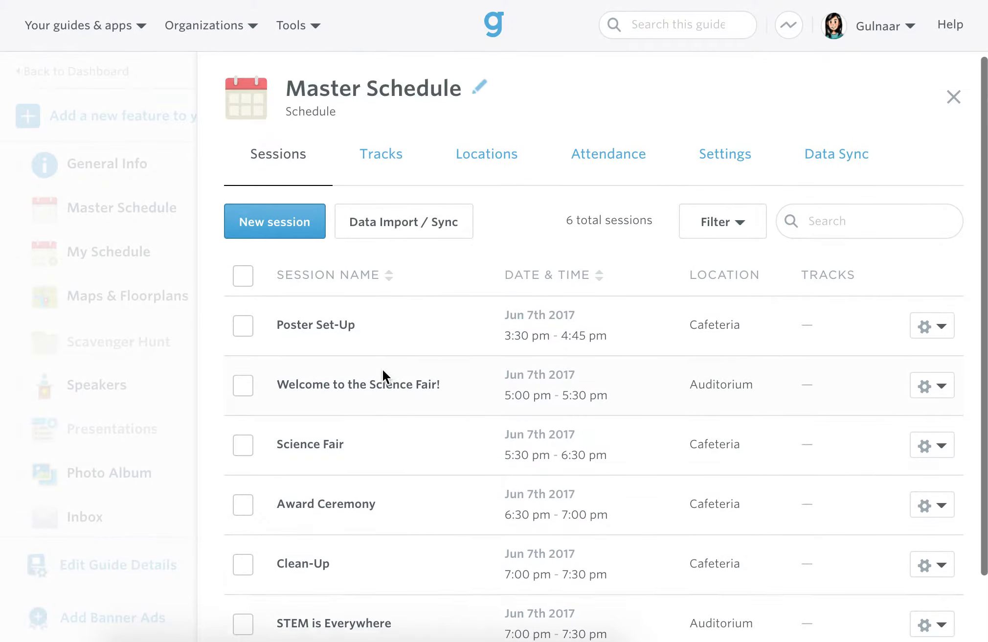
- Create a track named Blue Group with the preset blue color #60AAF0 and save it
{"action": "left_click", "coordinate": [399, 170]}
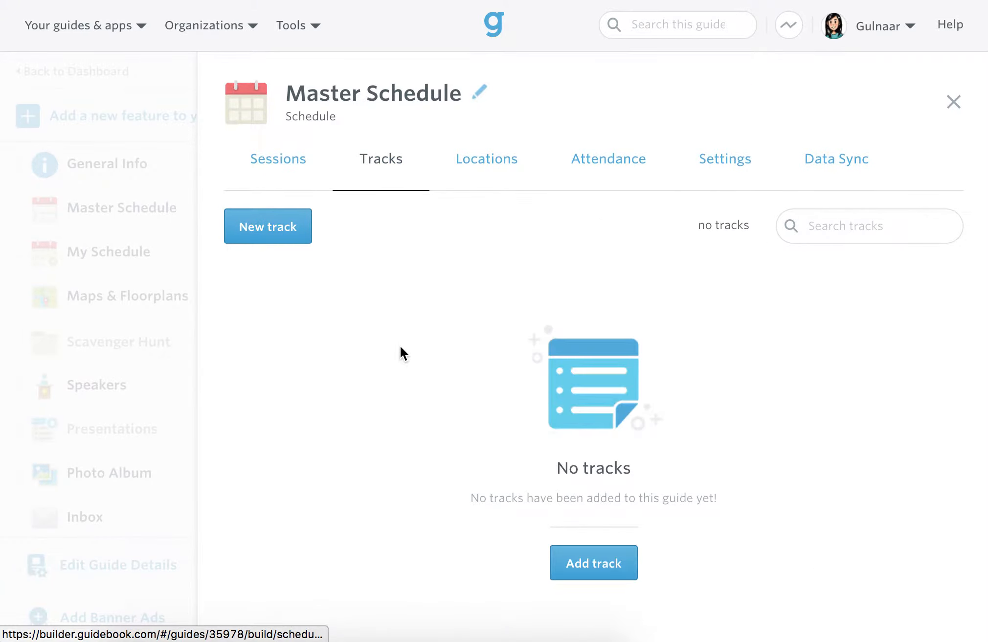
{"action": "left_click", "coordinate": [279, 235]}
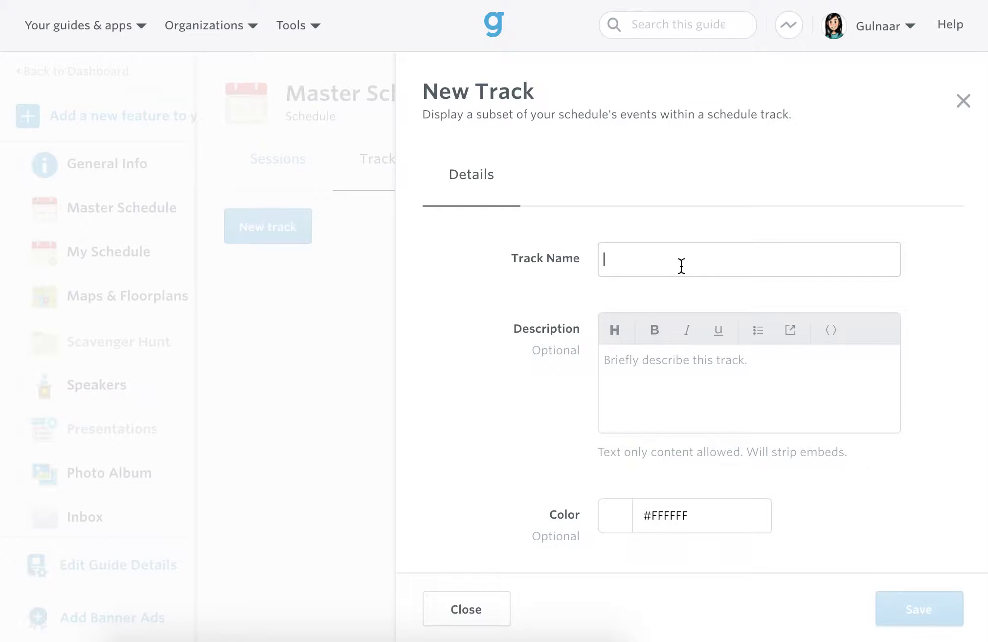
{"action": "type", "text": "Blue Group"}
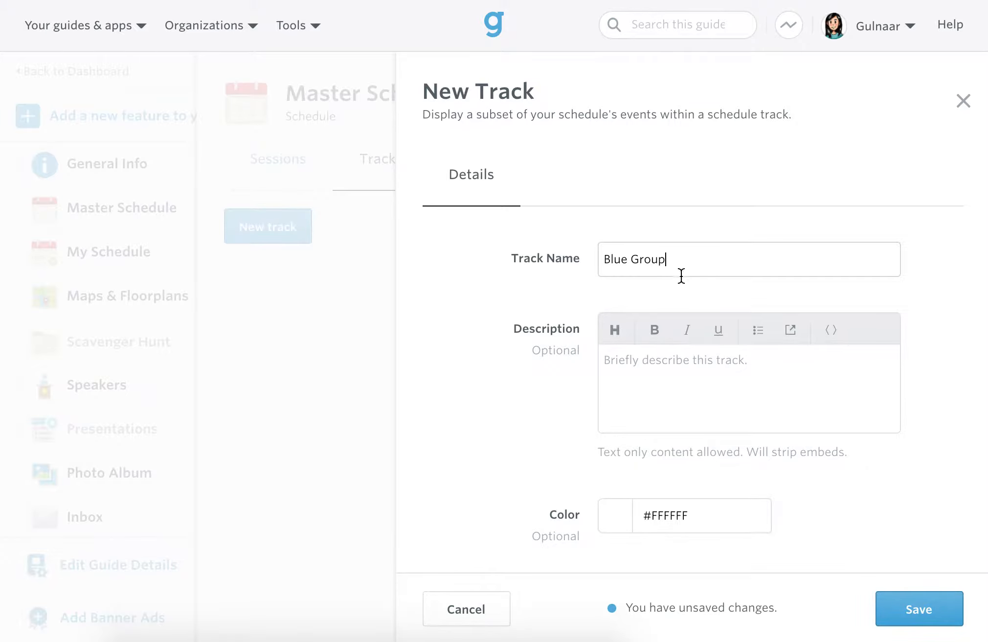
{"action": "left_click", "coordinate": [613, 515]}
{"action": "left_click", "coordinate": [661, 532]}
{"action": "left_click", "coordinate": [559, 449]}
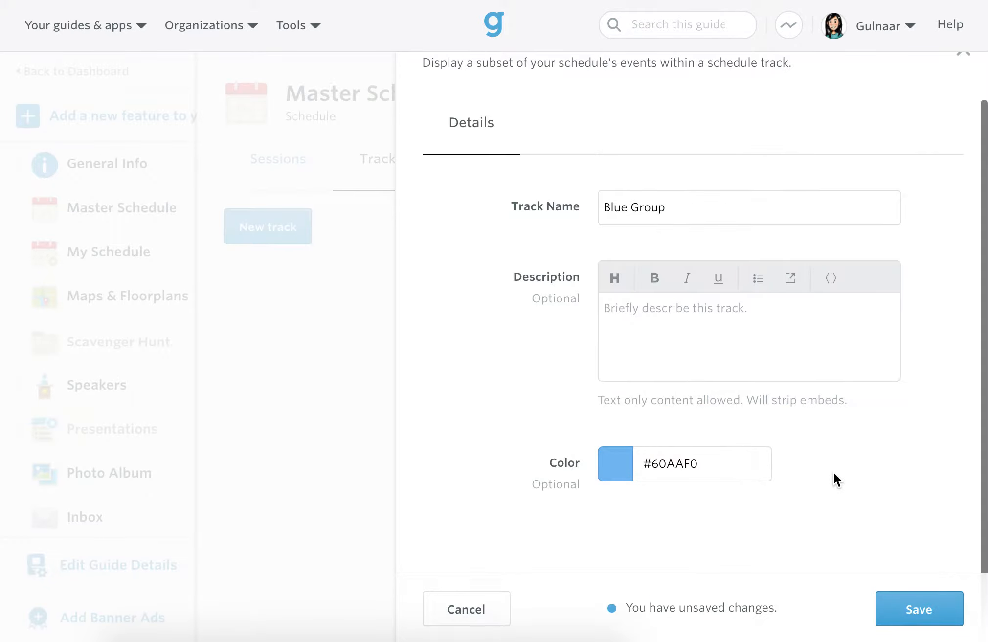
{"action": "left_click", "coordinate": [903, 606]}
- Create a track named Green Group with the preset light green color and save it
{"action": "left_click", "coordinate": [266, 226]}
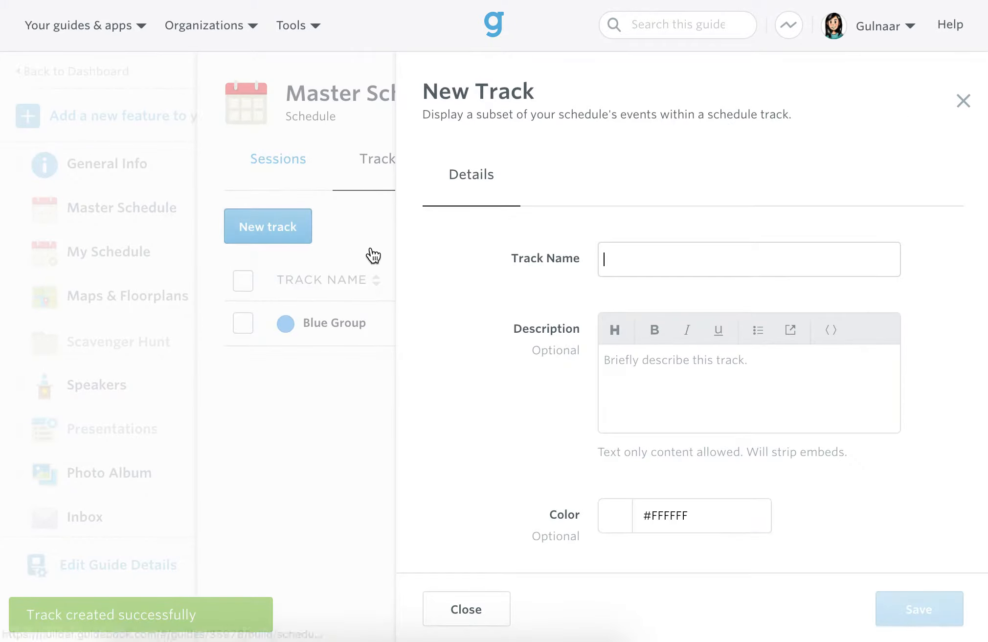
{"action": "type", "text": "Green Group"}
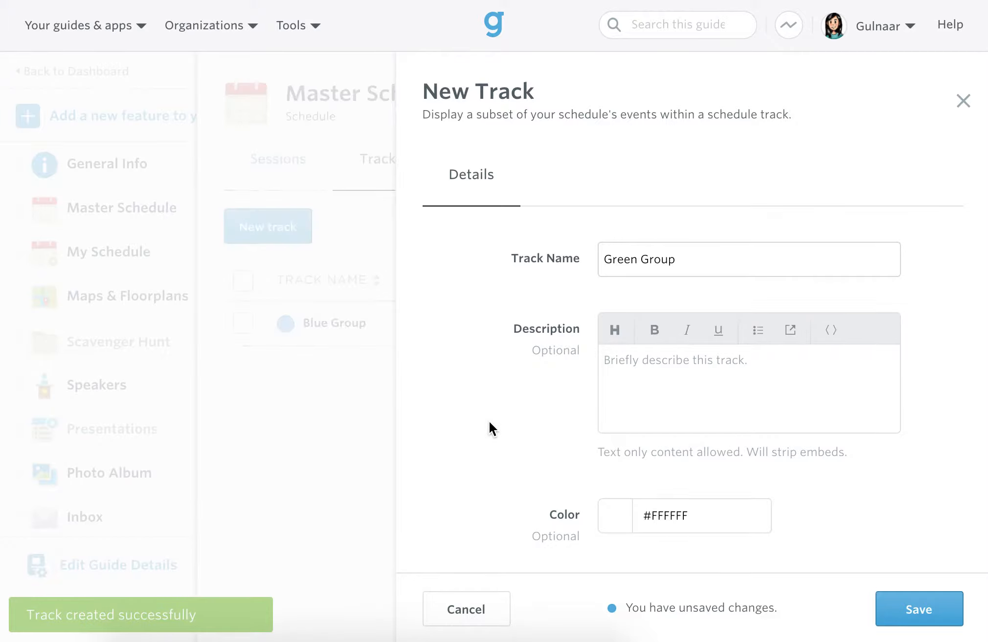
{"action": "left_click", "coordinate": [623, 518]}
{"action": "left_click", "coordinate": [693, 534]}
{"action": "left_click", "coordinate": [957, 541]}
{"action": "left_click", "coordinate": [932, 608]}
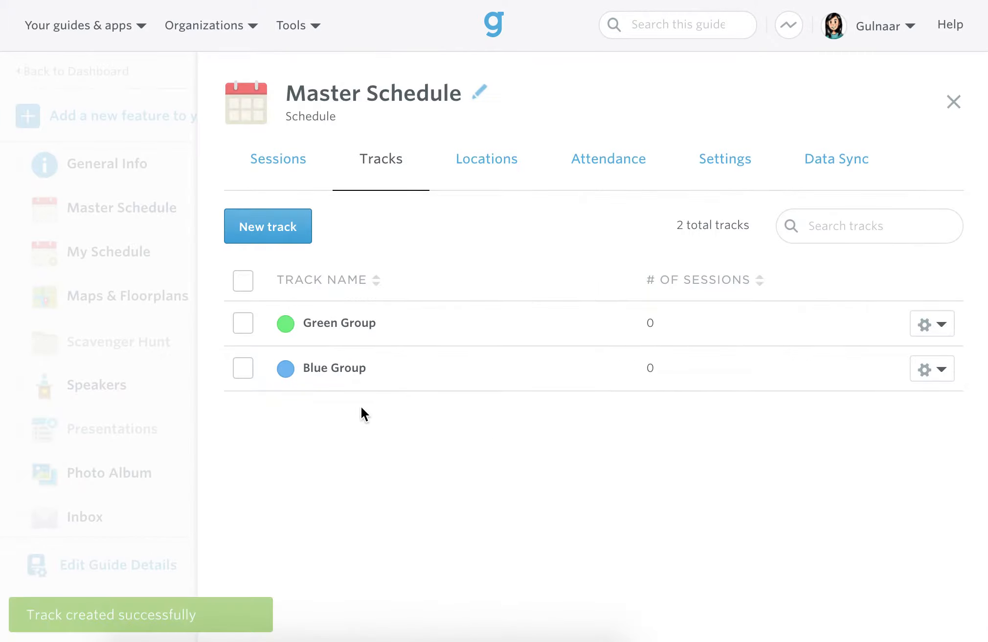
- Start another new schedule track and name it Red Group
{"action": "left_click", "coordinate": [244, 225]}
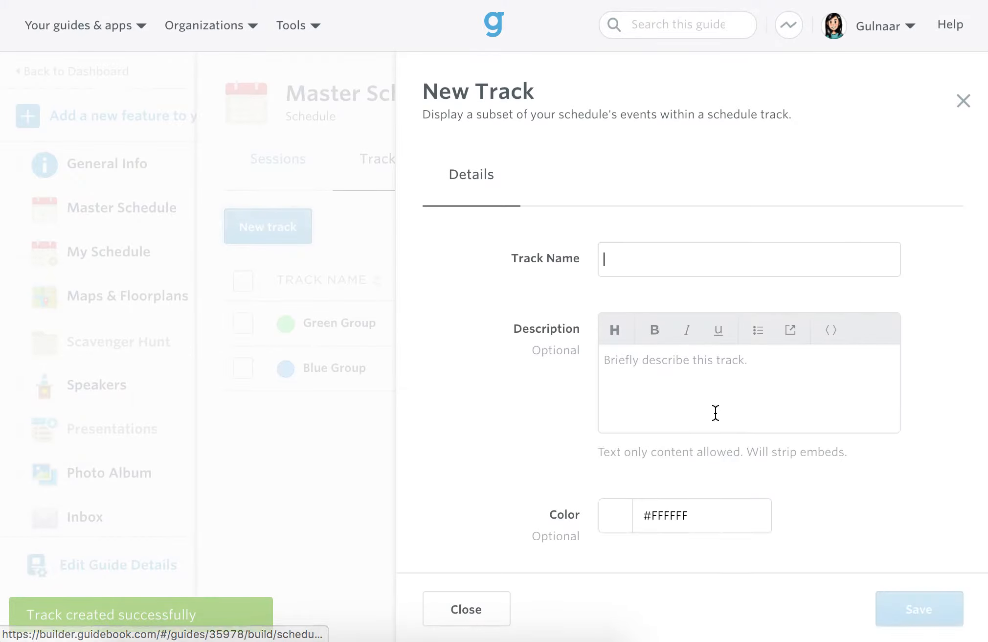
{"action": "left_click", "coordinate": [624, 265]}
{"action": "type", "text": "Red BG"}
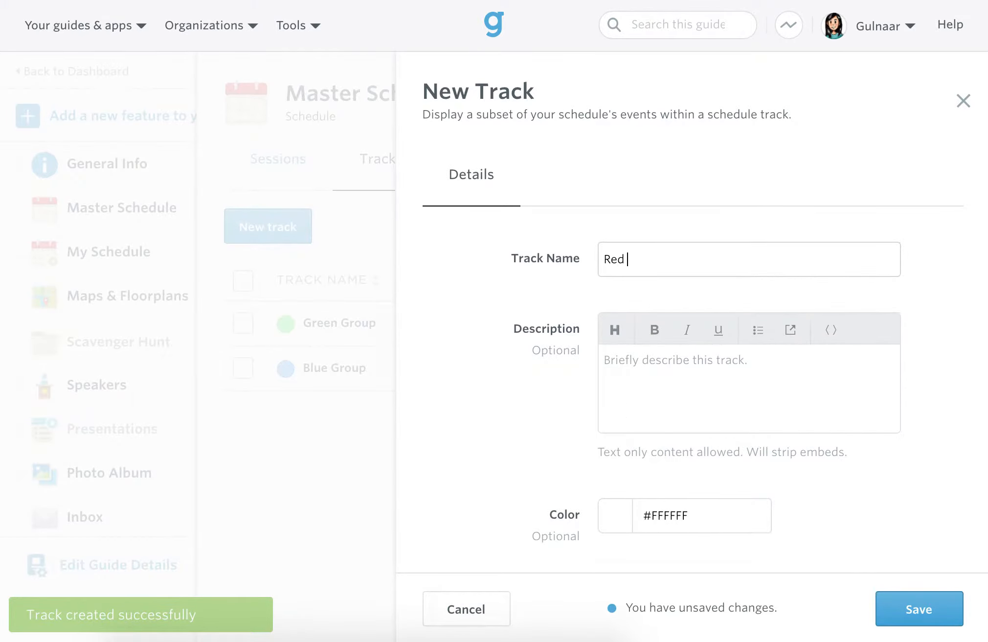
{"action": "key", "text": "BackSpace"}
{"action": "key", "text": "BackSpace"}
{"action": "type", "text": "Group"}
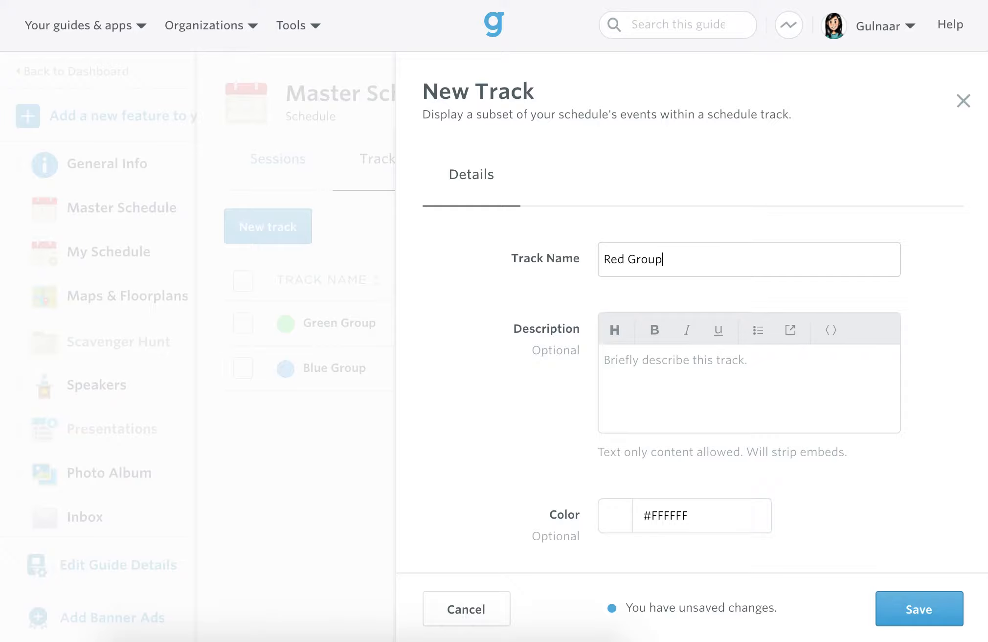
- Give the Red Group track the custom red color #E11414 and save the track
{"action": "left_click", "coordinate": [614, 516]}
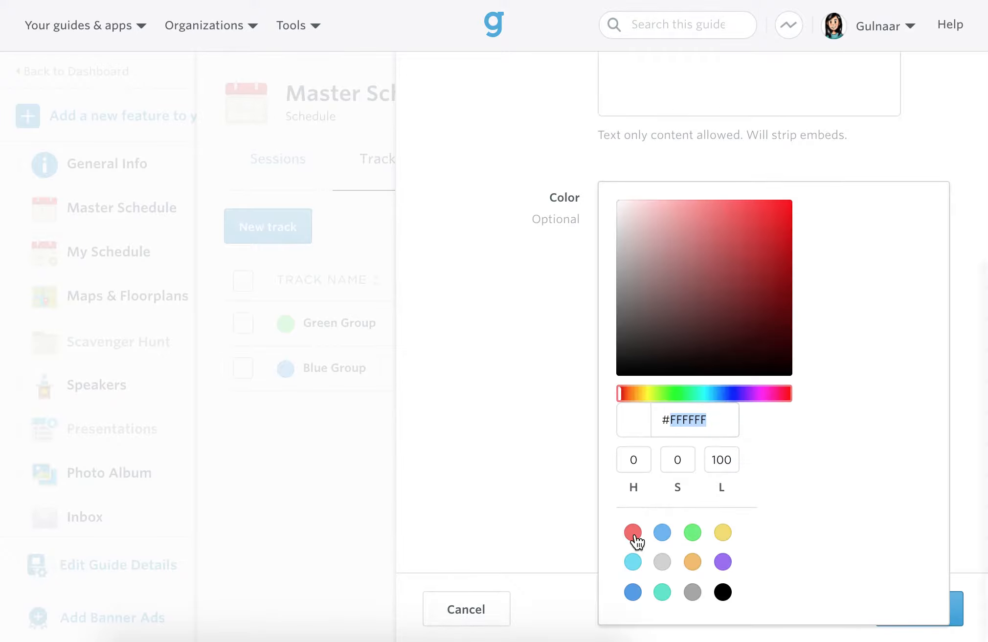
{"action": "left_click_drag", "start_coordinate": [772, 253], "coordinate": [773, 219]}
{"action": "left_click", "coordinate": [548, 345]}
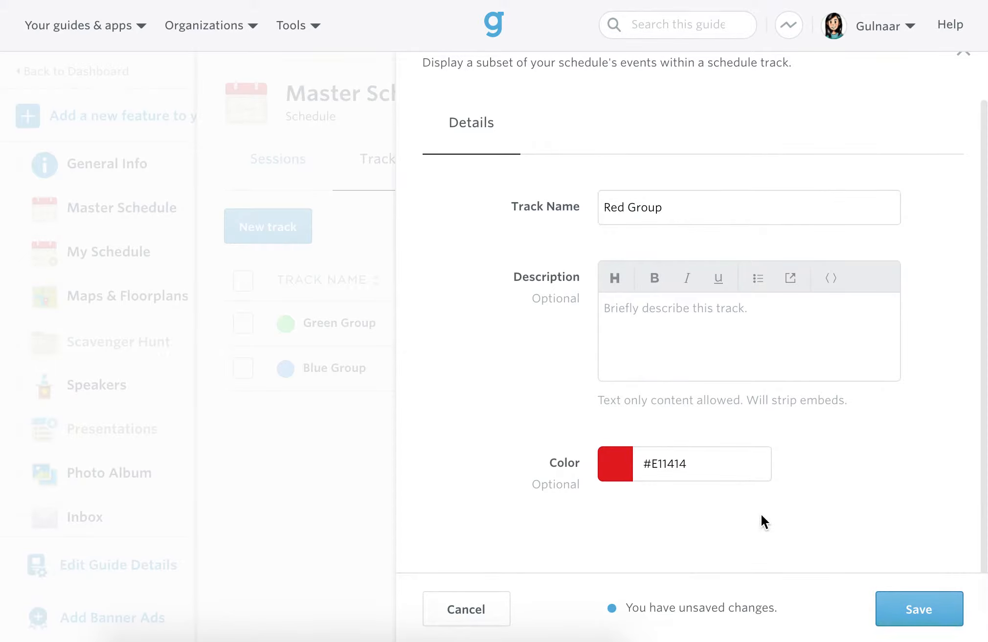
{"action": "double_click", "coordinate": [696, 465]}
{"action": "triple_click", "coordinate": [693, 422]}
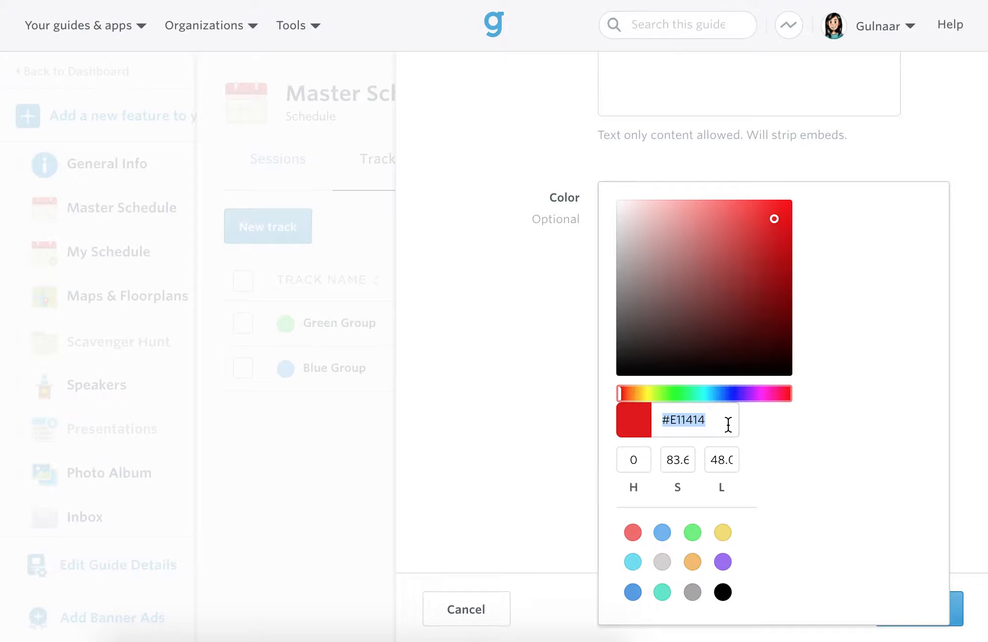
{"action": "left_click", "coordinate": [554, 417]}
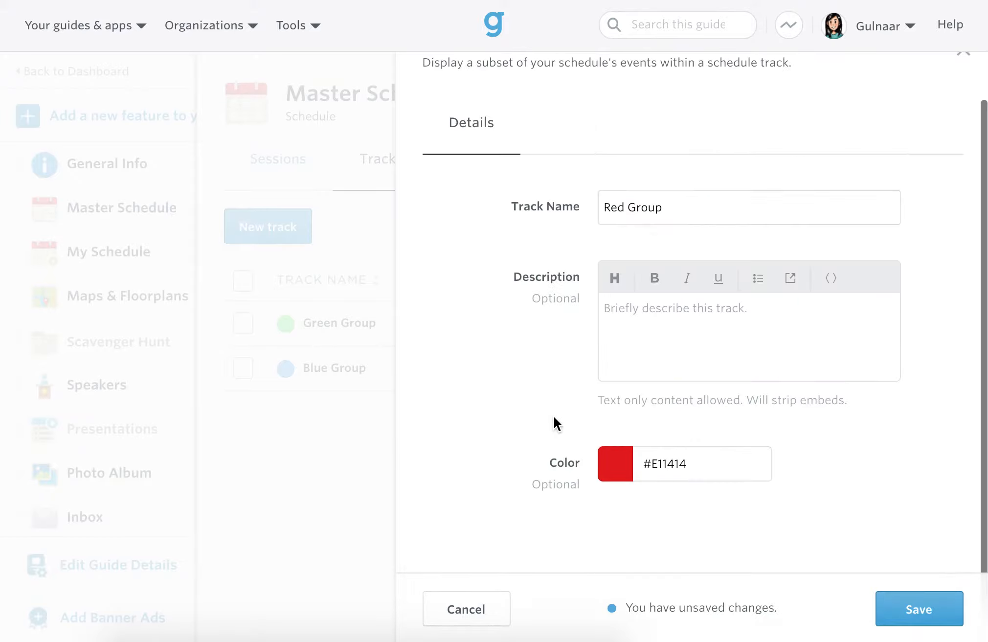
{"action": "left_click", "coordinate": [904, 608]}
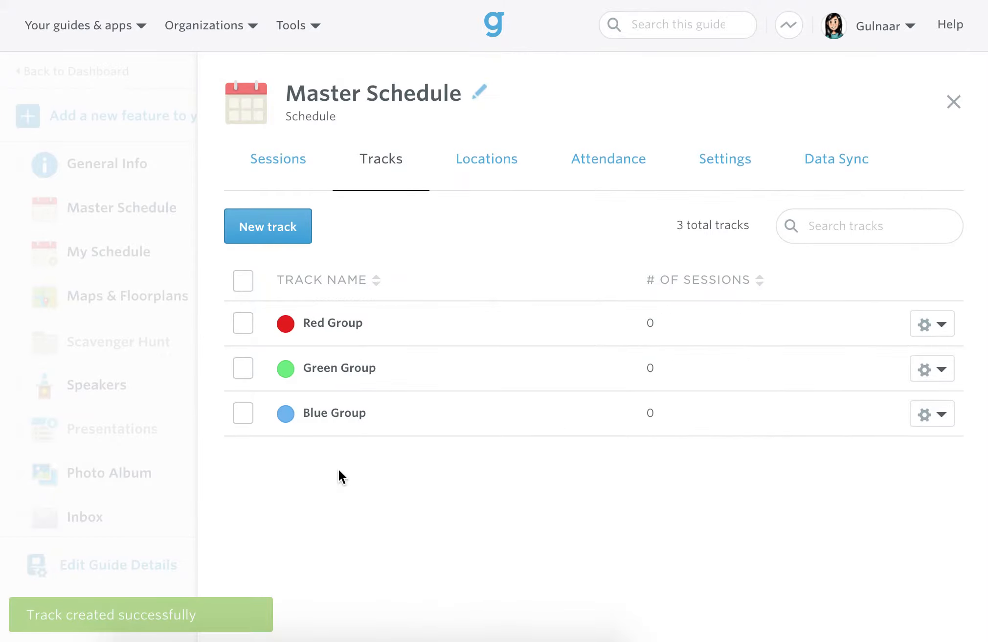
- Check the number of sessions in each of the three tracks and the track assignments in the session list
{"action": "double_click", "coordinate": [651, 325]}
{"action": "double_click", "coordinate": [657, 370]}
{"action": "double_click", "coordinate": [658, 412]}
{"action": "left_click", "coordinate": [298, 166]}
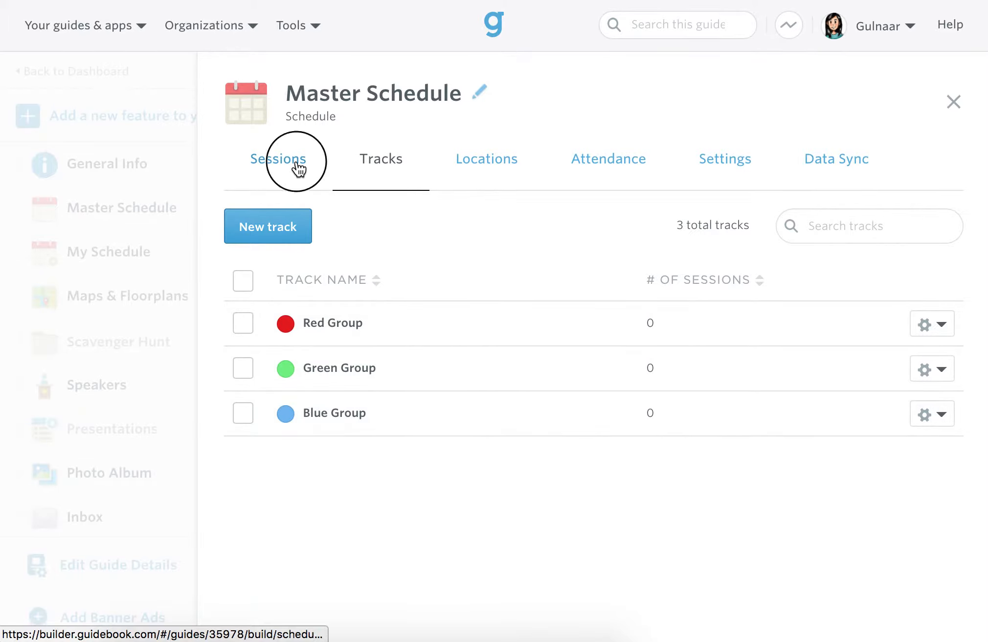
{"action": "scroll", "coordinate": [685, 362], "scroll_direction": "down", "scroll_amount": 3}
{"action": "scroll", "coordinate": [684, 362], "scroll_direction": "up", "scroll_amount": 3}
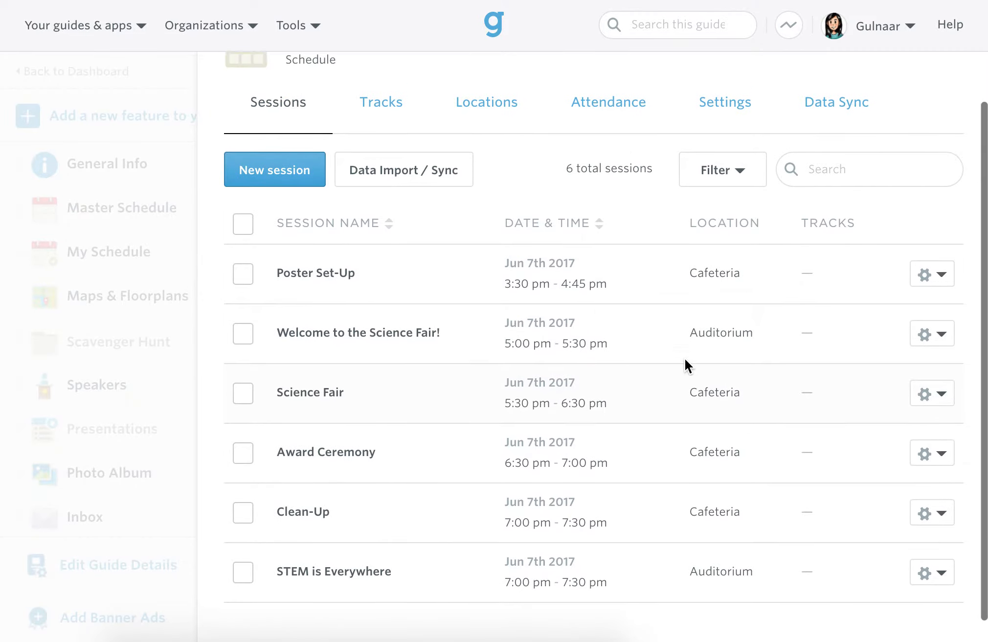
- Search the Red Group track's sessions for "clean" and link the Clean-Up session to the track
{"action": "left_click", "coordinate": [382, 167]}
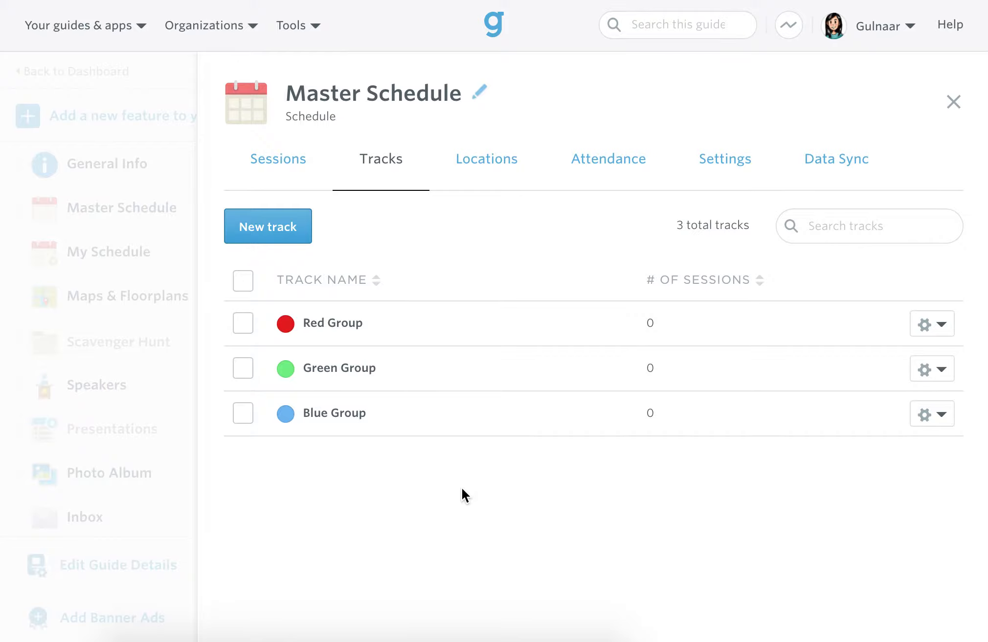
{"action": "left_click", "coordinate": [343, 325]}
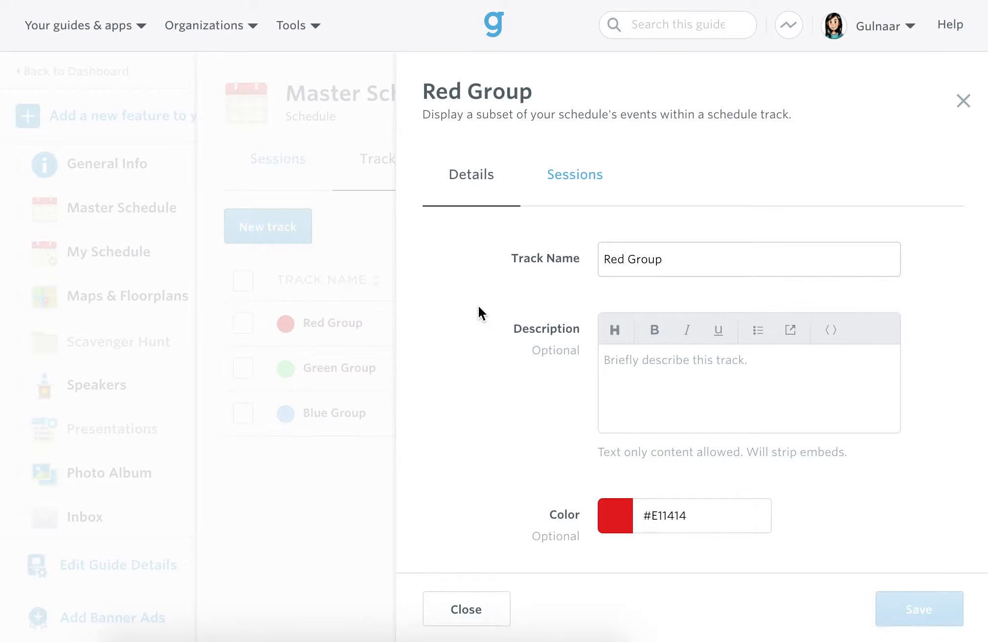
{"action": "left_click", "coordinate": [571, 179]}
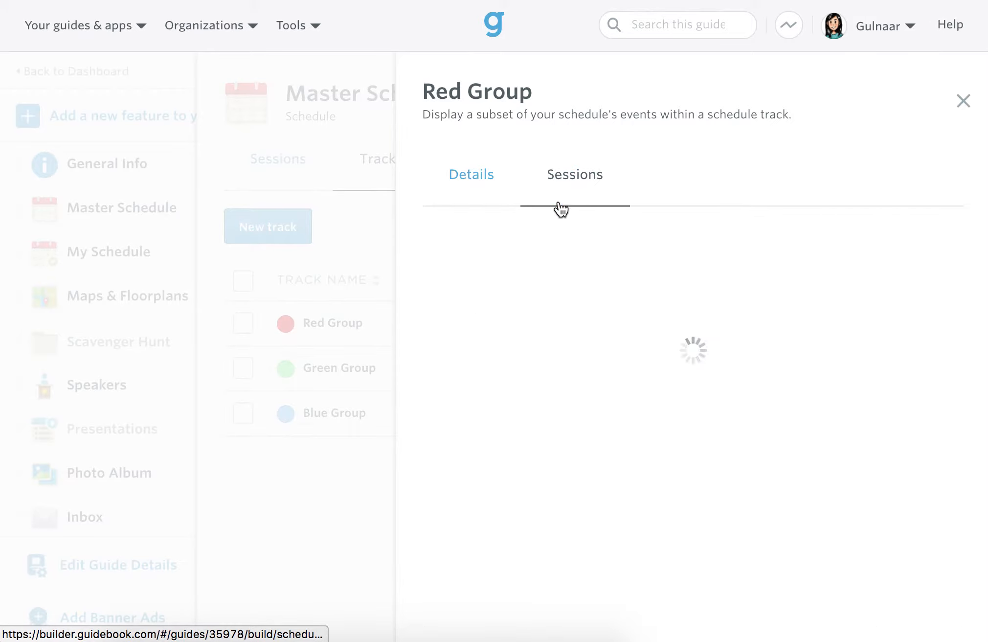
{"action": "left_click", "coordinate": [465, 245]}
{"action": "type", "text": "clean"}
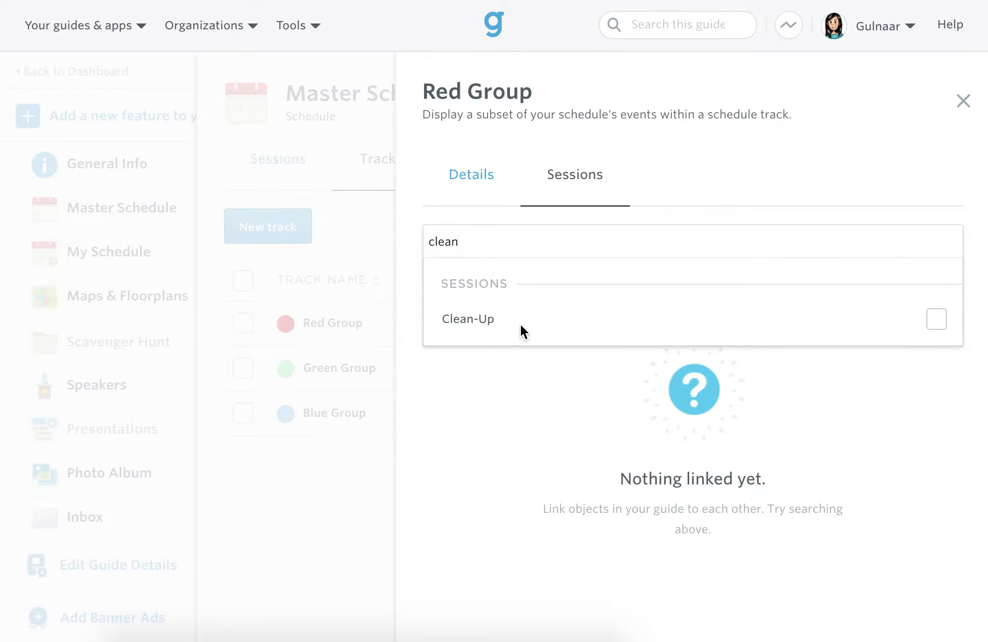
{"action": "left_click", "coordinate": [936, 323]}
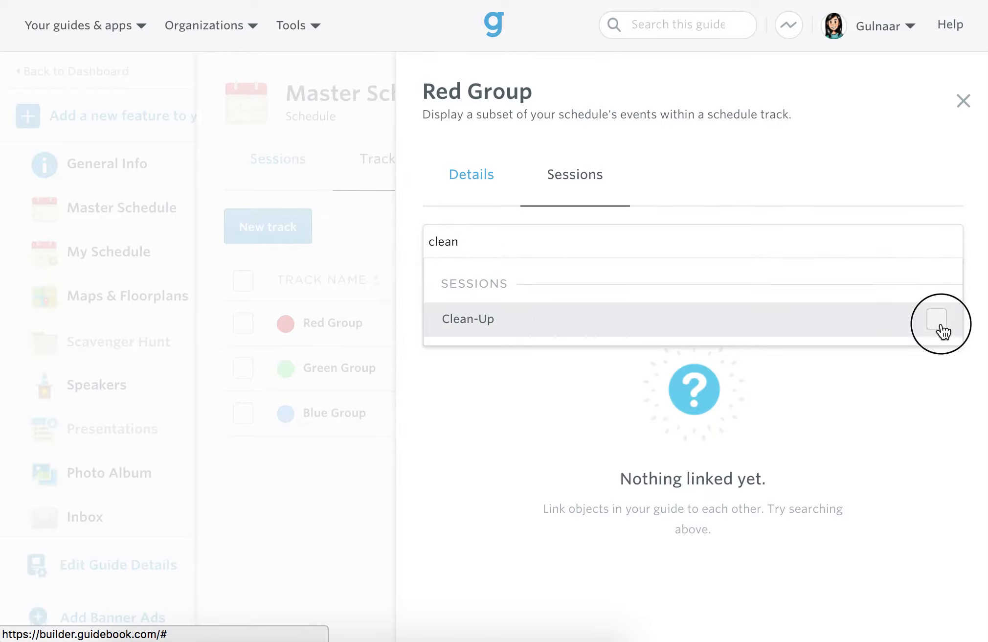
{"action": "left_click", "coordinate": [873, 437]}
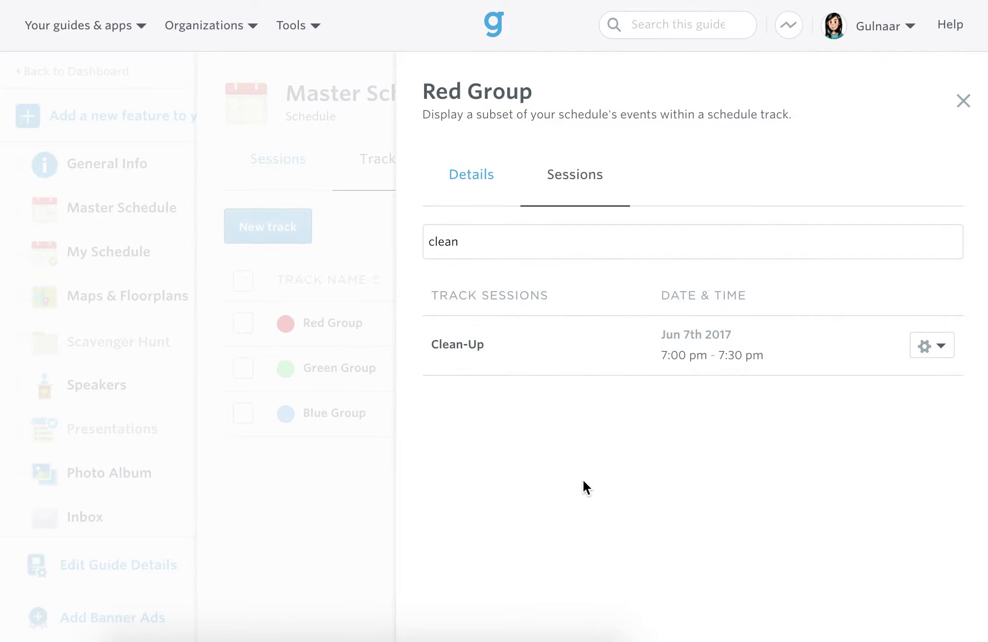
- Search for "set" among the Red Group track's sessions, link the Poster Set-Up session, and close the track
{"action": "double_click", "coordinate": [450, 242]}
{"action": "key", "text": "BackSpace"}
{"action": "type", "text": "set"}
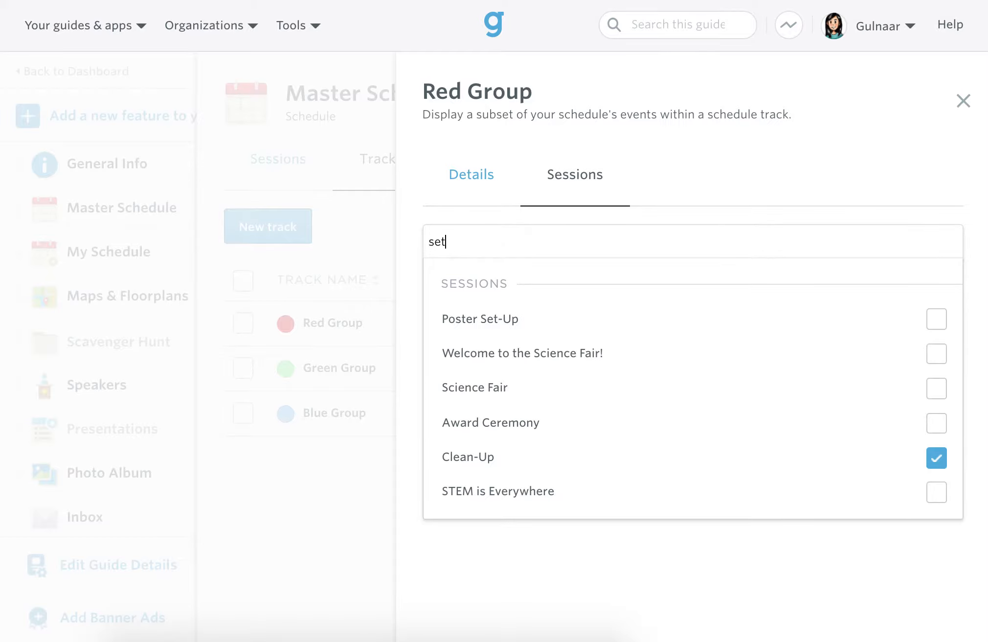
{"action": "left_click", "coordinate": [942, 319]}
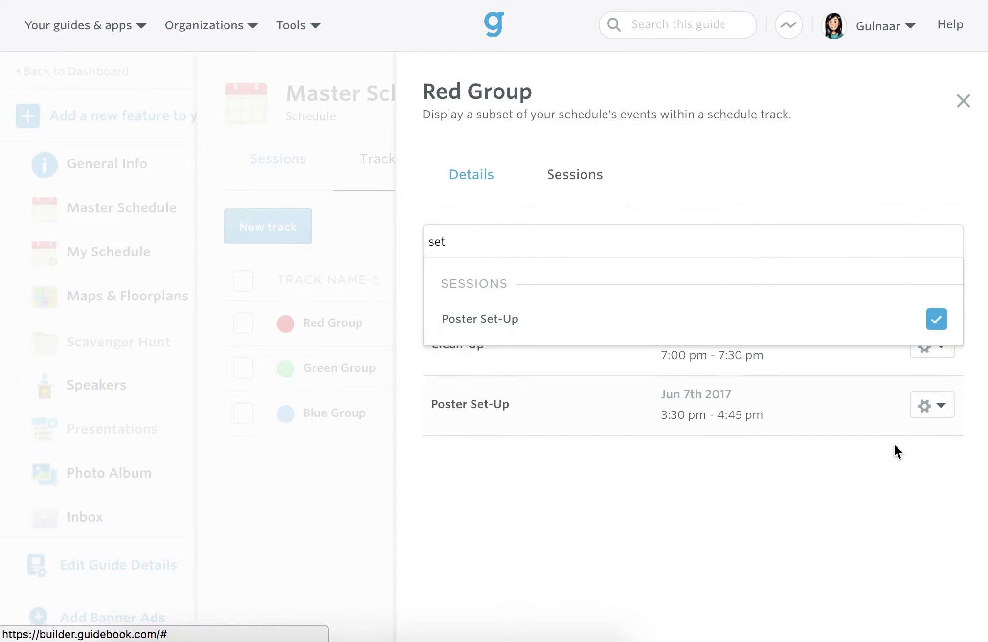
{"action": "left_click", "coordinate": [873, 498]}
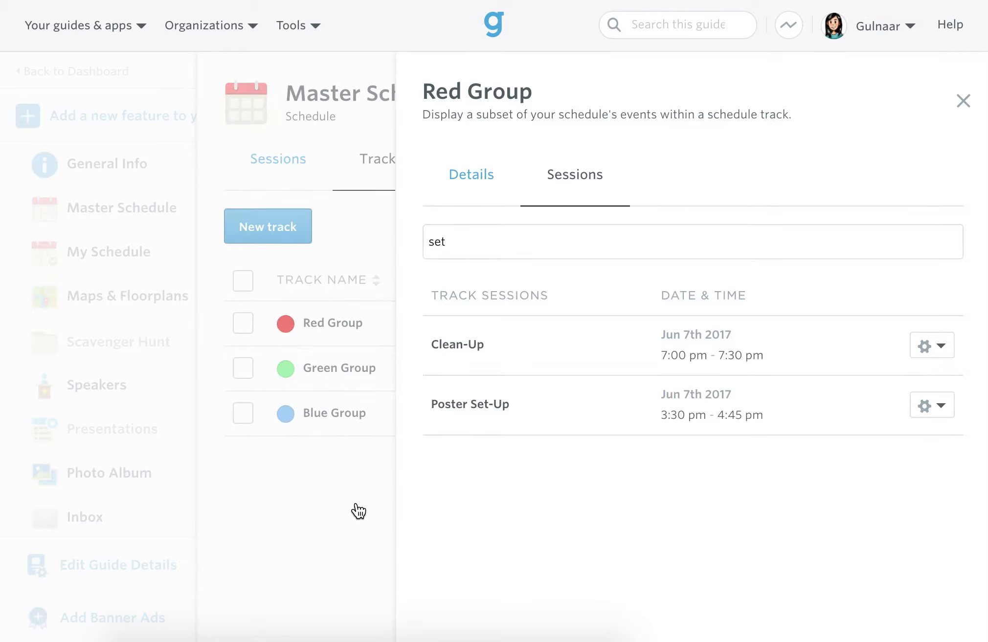
{"action": "left_click", "coordinate": [963, 100]}
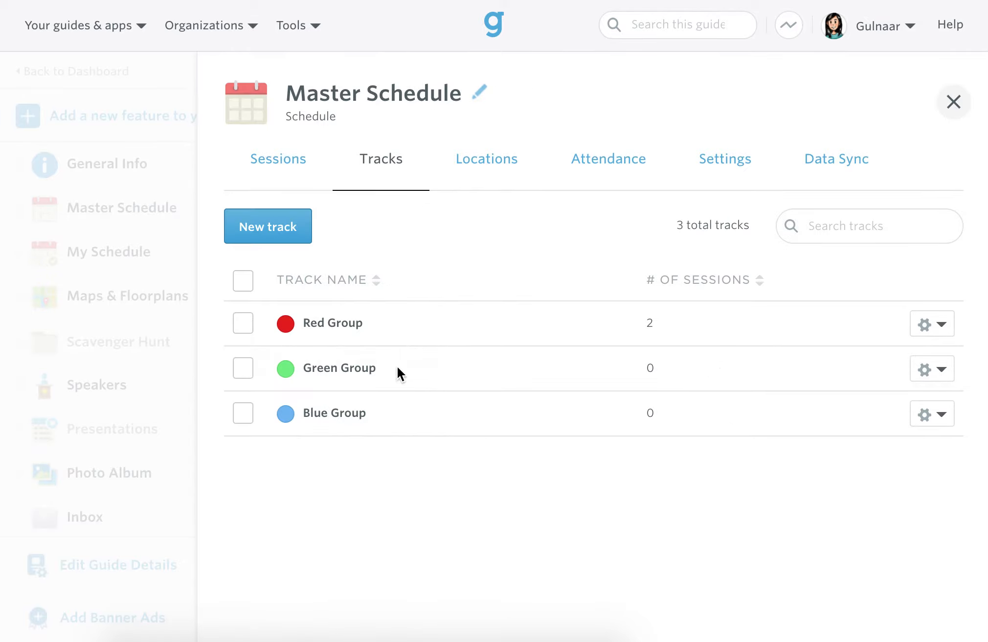
- Open the Green Group track's sessions, search for "welcome", and link the Welcome to the Science Fair! session
{"action": "left_click", "coordinate": [347, 371]}
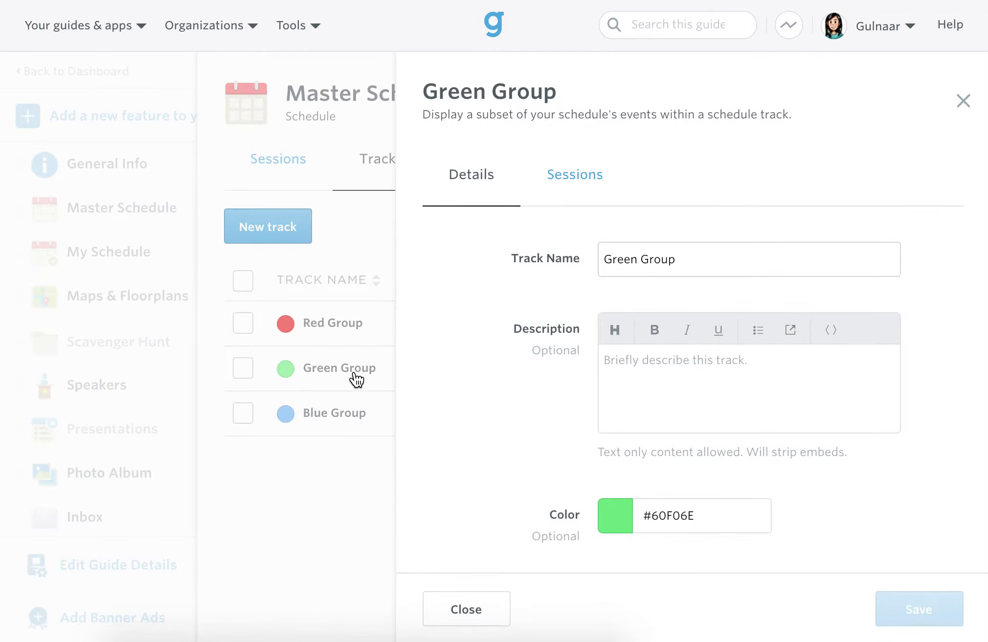
{"action": "left_click", "coordinate": [566, 180]}
{"action": "left_click", "coordinate": [535, 233]}
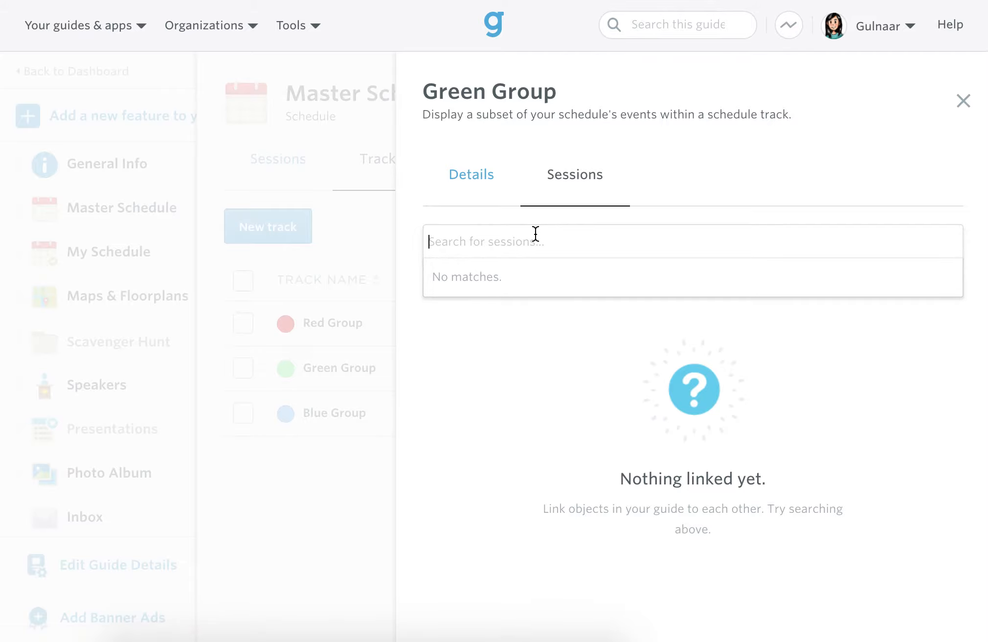
{"action": "type", "text": "welcome"}
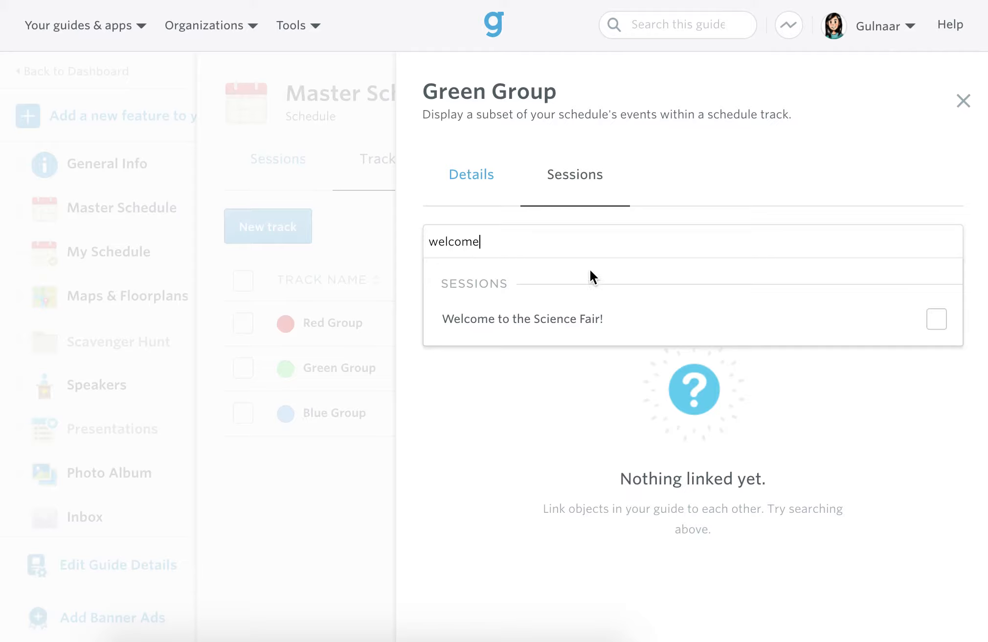
{"action": "left_click", "coordinate": [580, 317]}
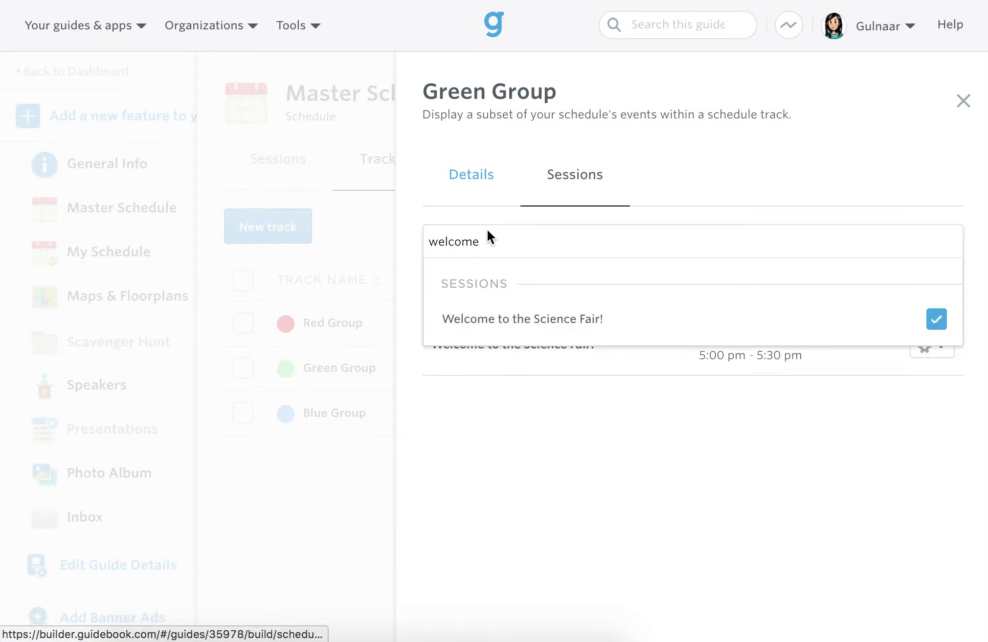
- Search for "e" and link the Award Ceremony and STEM is Everywhere sessions to the Green Group track, closing it when done
{"action": "double_click", "coordinate": [463, 239]}
{"action": "key", "text": "BackSpace"}
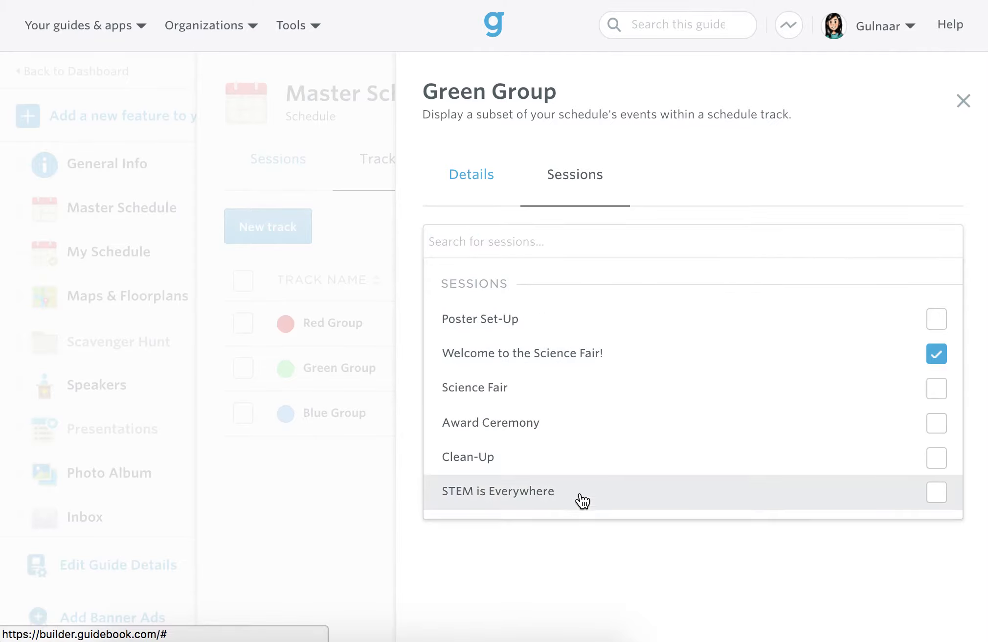
{"action": "type", "text": "e"}
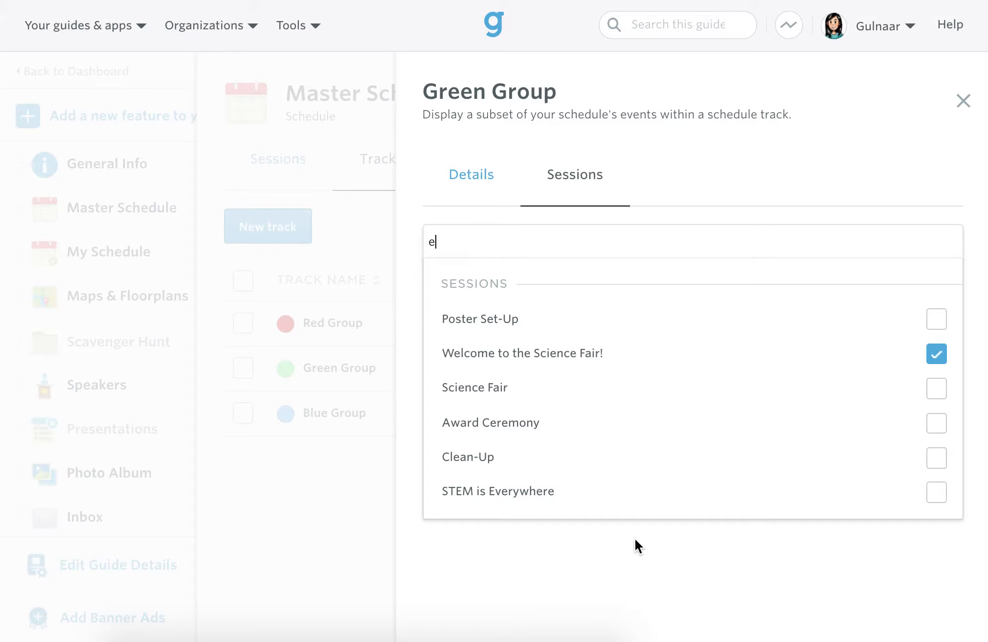
{"action": "key", "text": "super+a"}
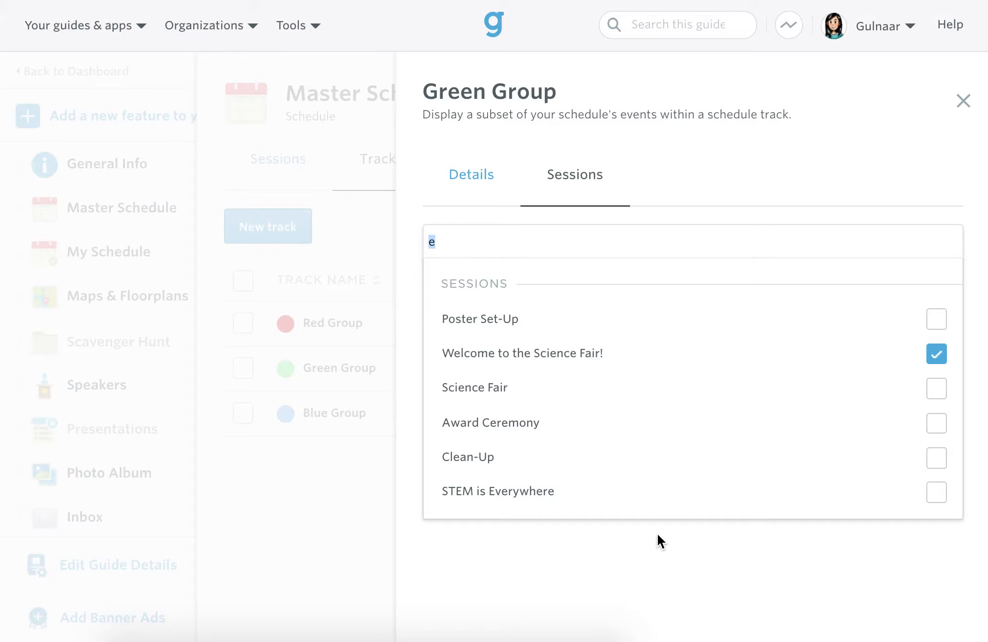
{"action": "left_click", "coordinate": [937, 424]}
{"action": "left_click", "coordinate": [938, 493]}
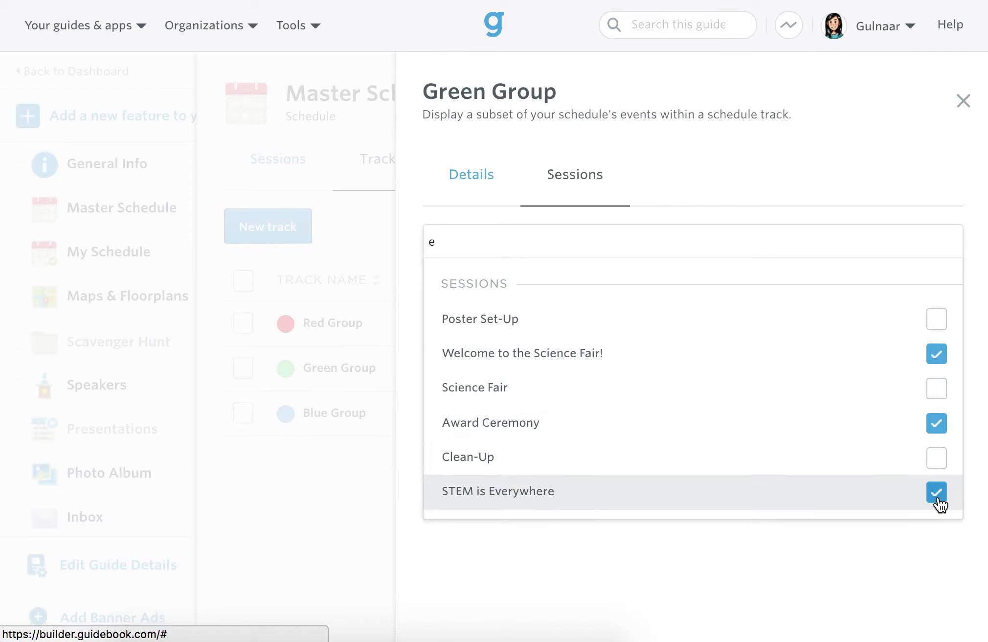
{"action": "left_click", "coordinate": [793, 557]}
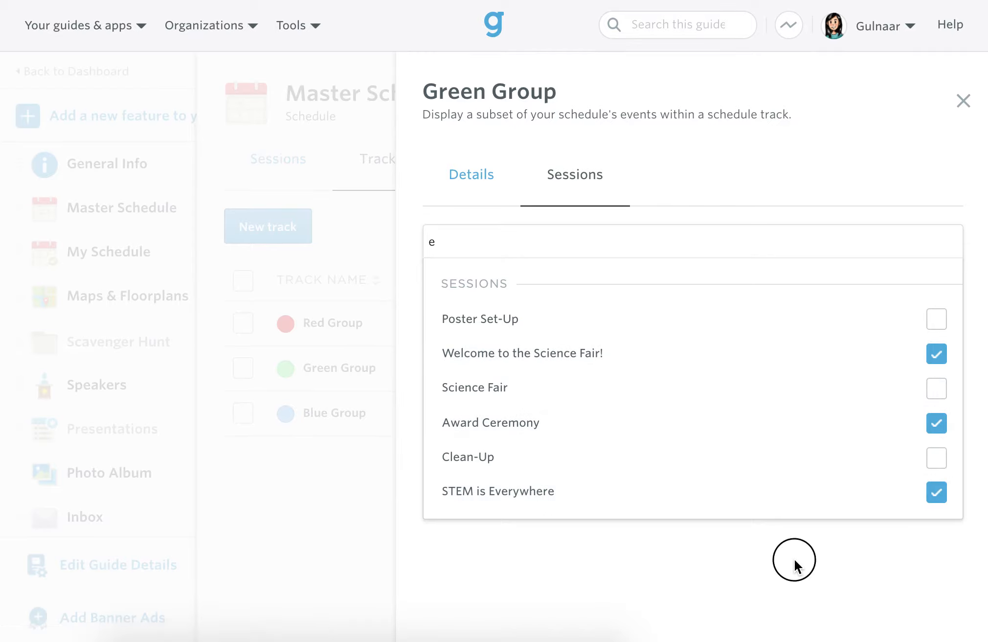
{"action": "left_click", "coordinate": [963, 103]}
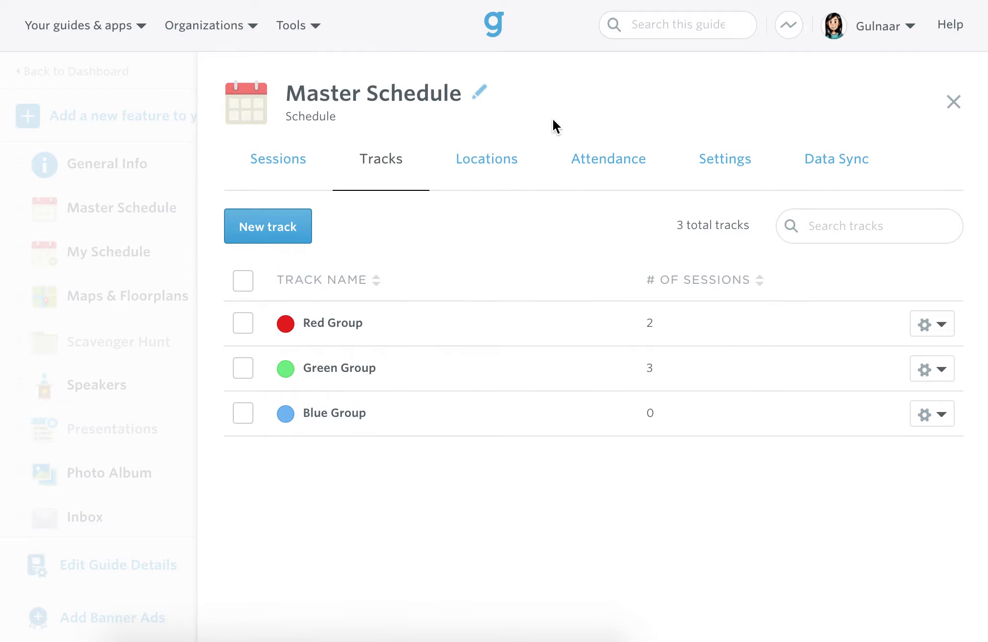
- Look for the session without a track in the session list, and link Science Fair to the Blue Group track by searching for "science"
{"action": "left_click", "coordinate": [285, 164]}
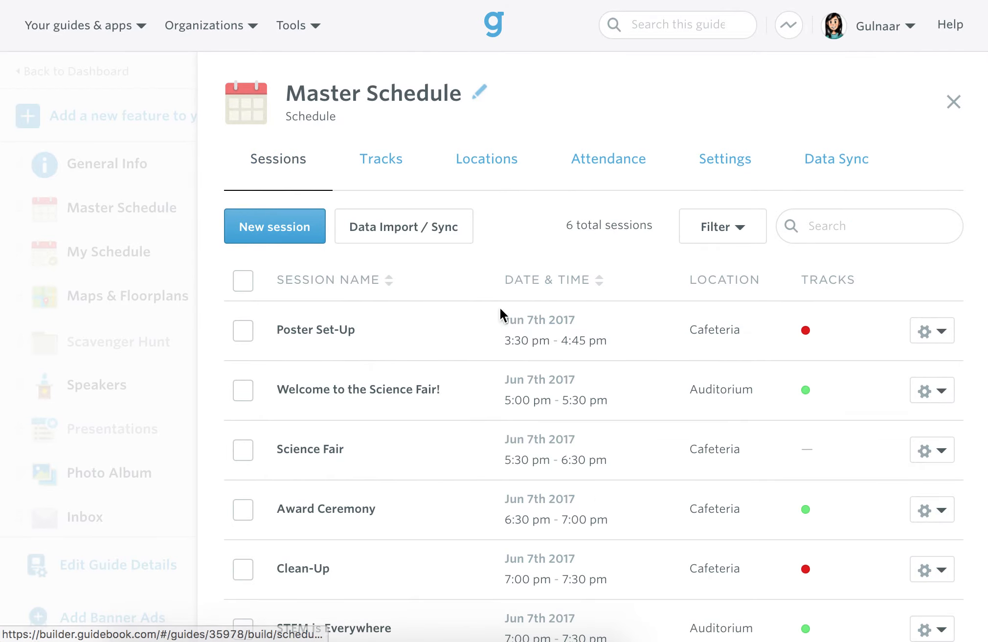
{"action": "scroll", "coordinate": [509, 369], "scroll_direction": "down", "scroll_amount": 2}
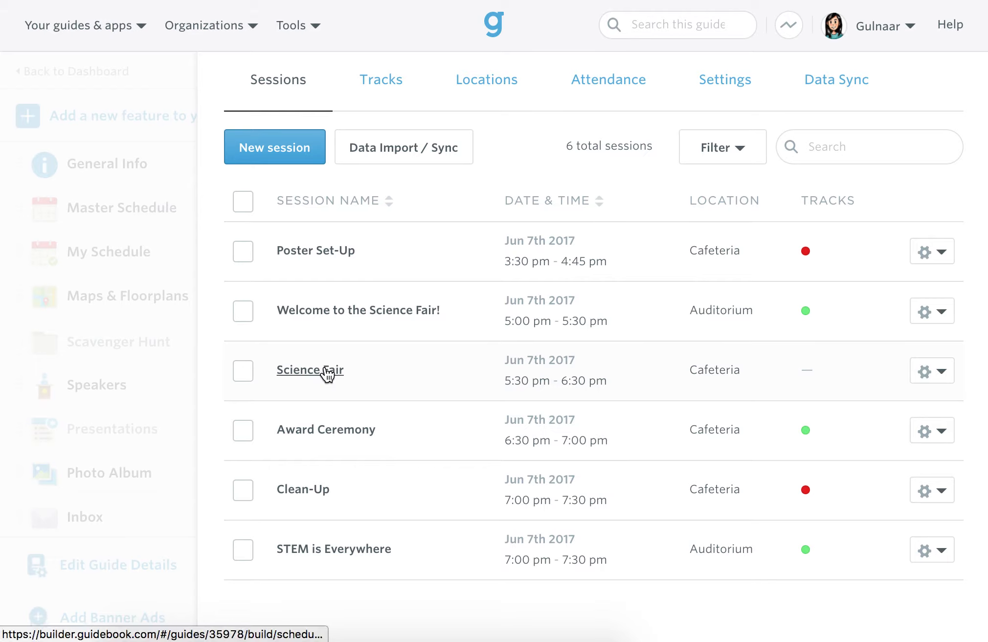
{"action": "scroll", "coordinate": [369, 374], "scroll_direction": "up", "scroll_amount": 1}
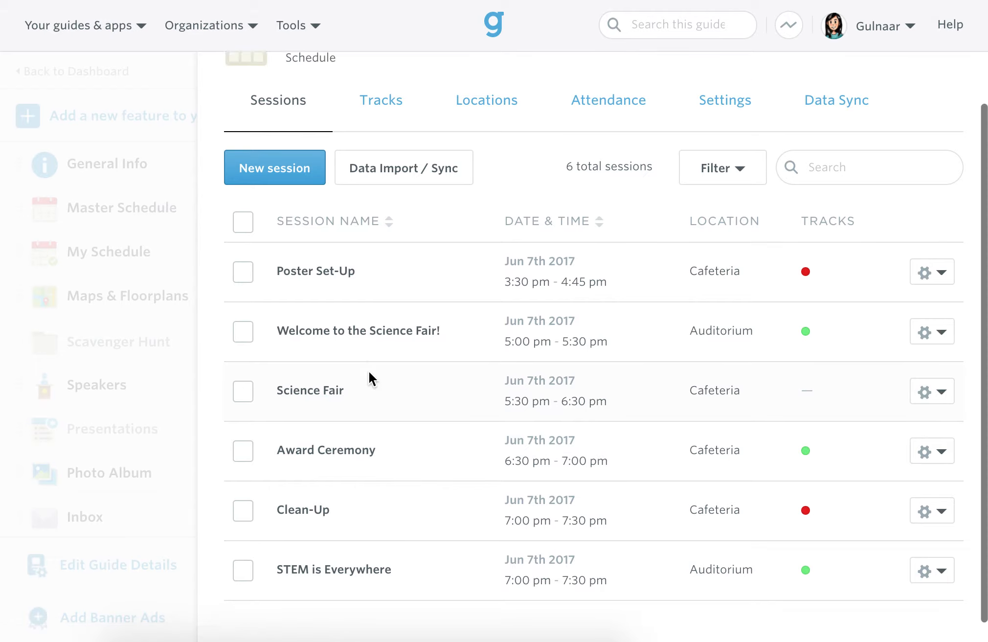
{"action": "left_click", "coordinate": [382, 152]}
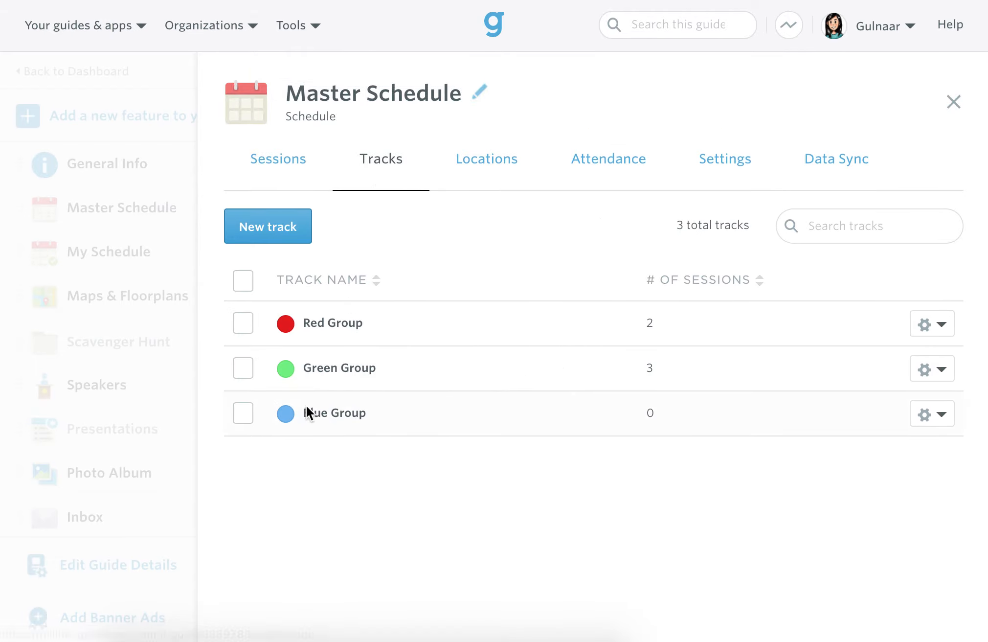
{"action": "left_click", "coordinate": [324, 412]}
{"action": "left_click", "coordinate": [574, 176]}
{"action": "left_click", "coordinate": [522, 243]}
{"action": "type", "text": "science"}
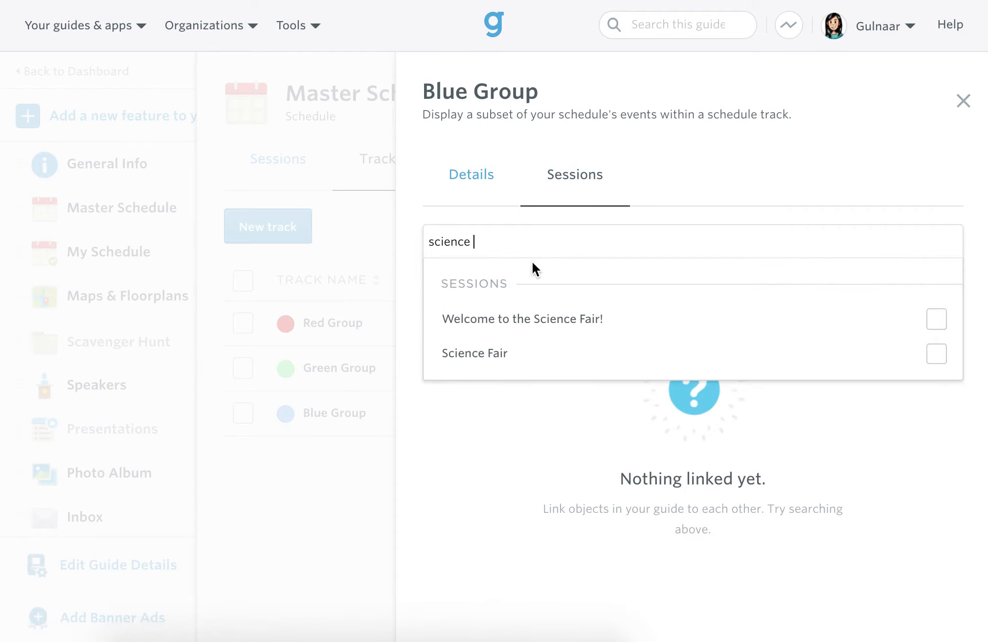
{"action": "left_click", "coordinate": [533, 356]}
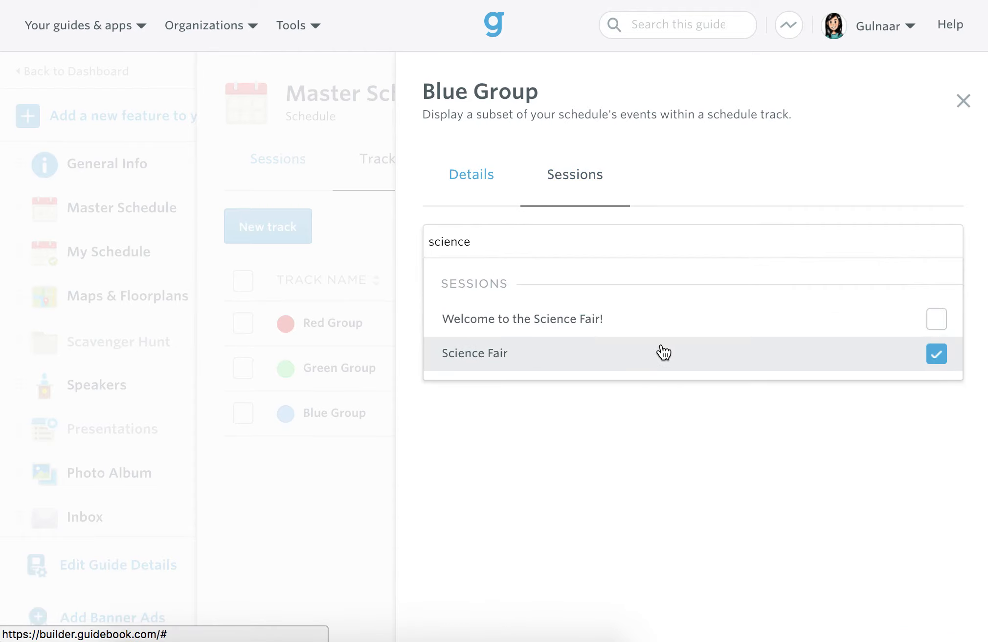
{"action": "left_click", "coordinate": [621, 472]}
{"action": "left_click", "coordinate": [963, 101]}
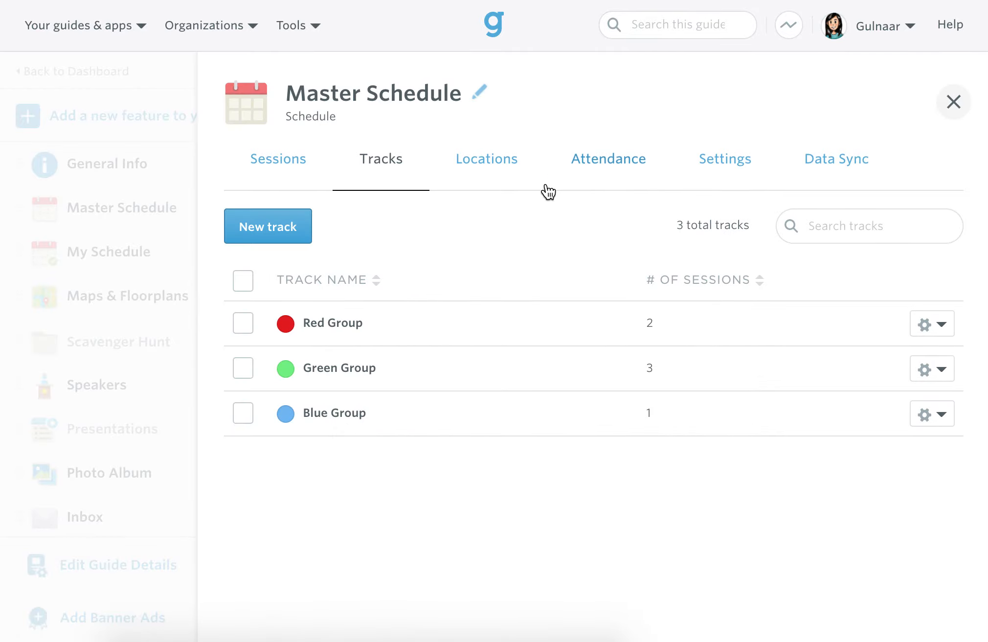
- Add the Red Group and Blue Group tracks to the Award Ceremony session, remove Red Group again, and save the session
{"action": "left_click", "coordinate": [282, 164]}
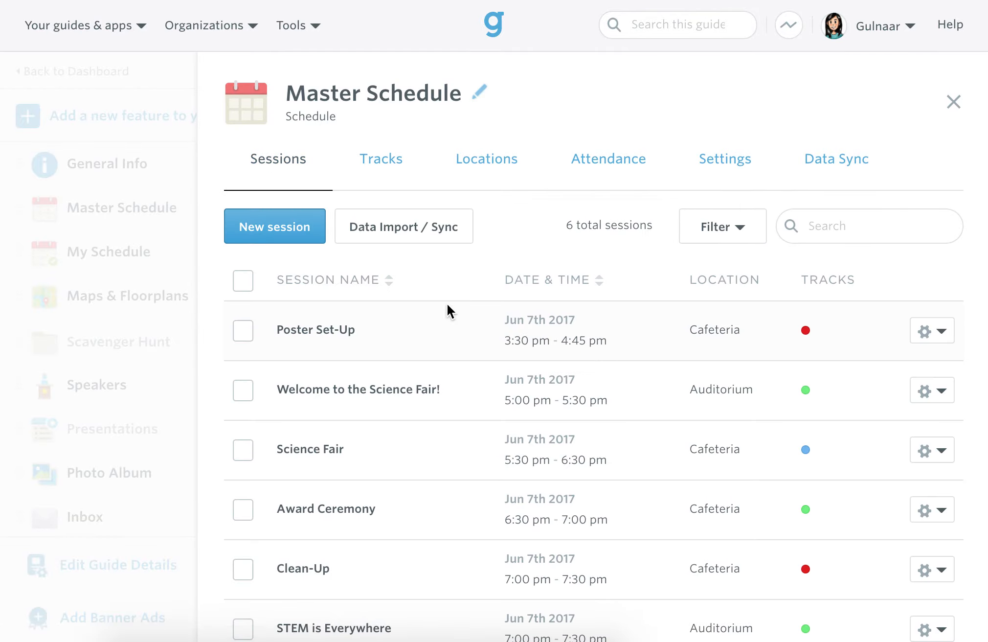
{"action": "scroll", "coordinate": [447, 307], "scroll_direction": "down", "scroll_amount": 2}
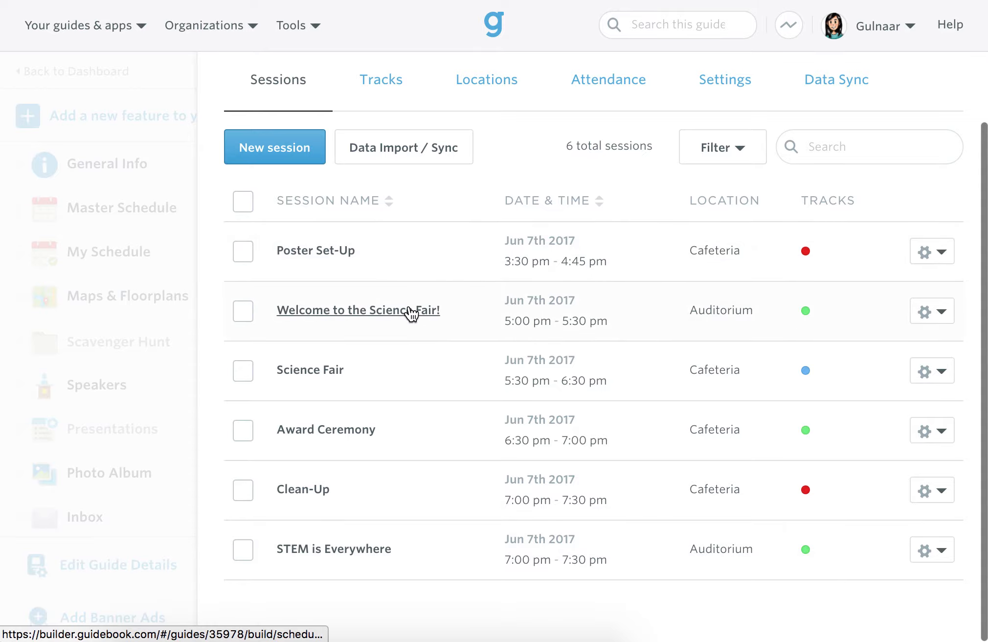
{"action": "left_click", "coordinate": [351, 437]}
{"action": "scroll", "coordinate": [544, 379], "scroll_direction": "down", "scroll_amount": 4}
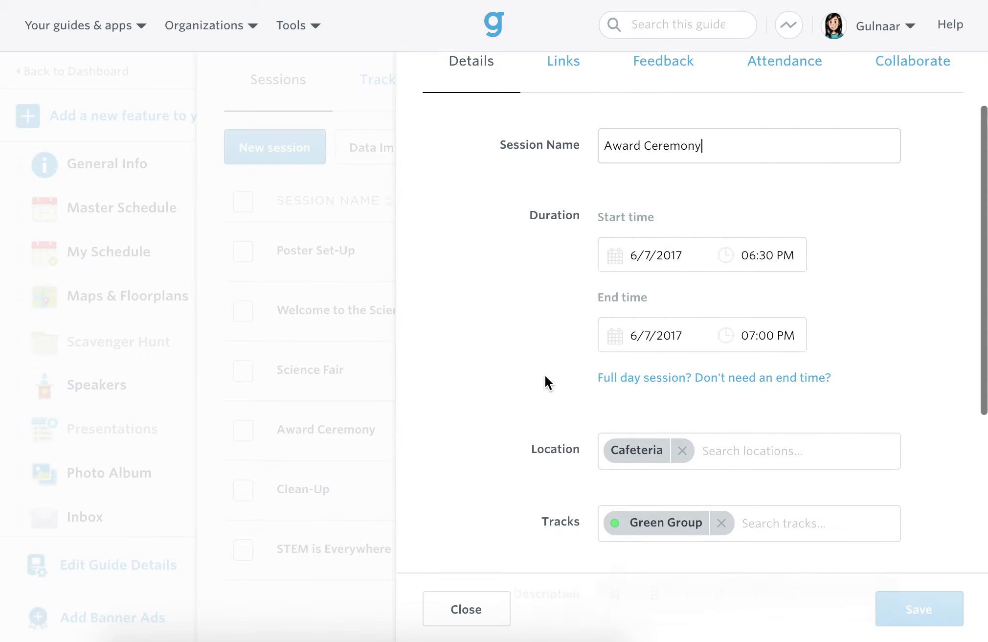
{"action": "left_click", "coordinate": [786, 465]}
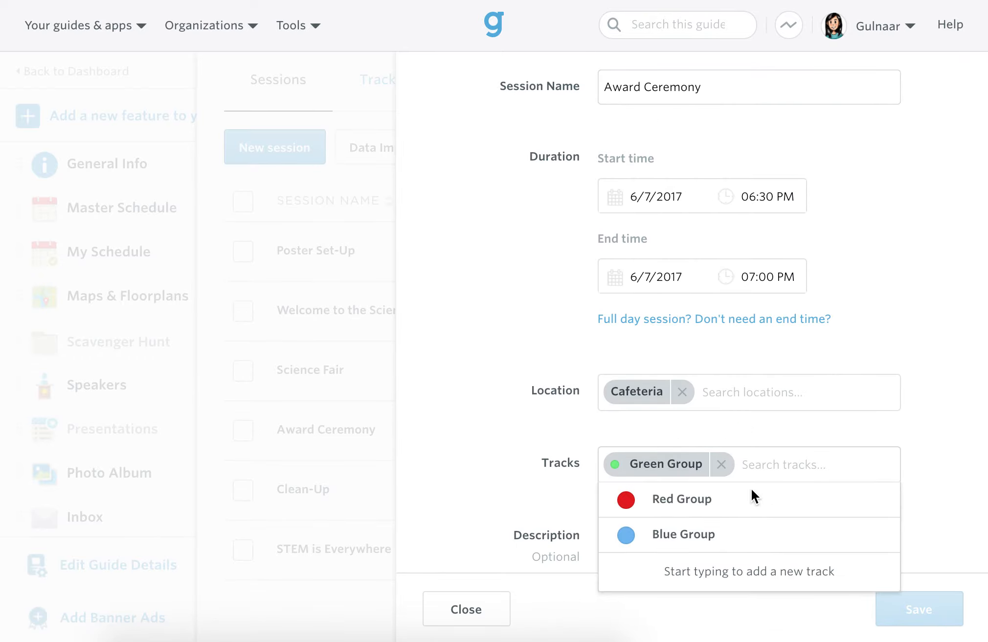
{"action": "left_click", "coordinate": [749, 500]}
{"action": "left_click", "coordinate": [752, 530]}
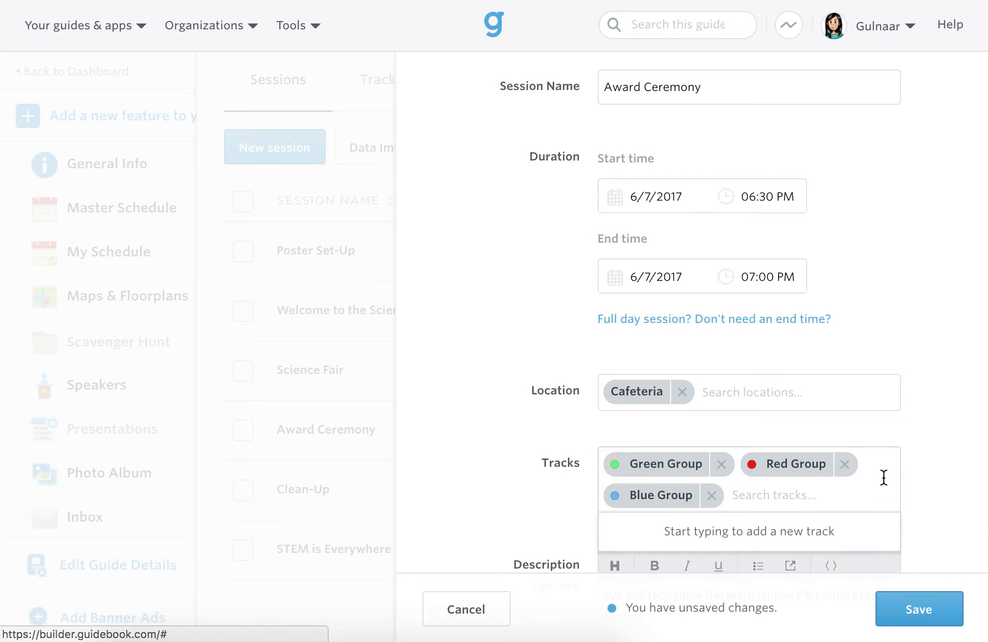
{"action": "left_click", "coordinate": [845, 465]}
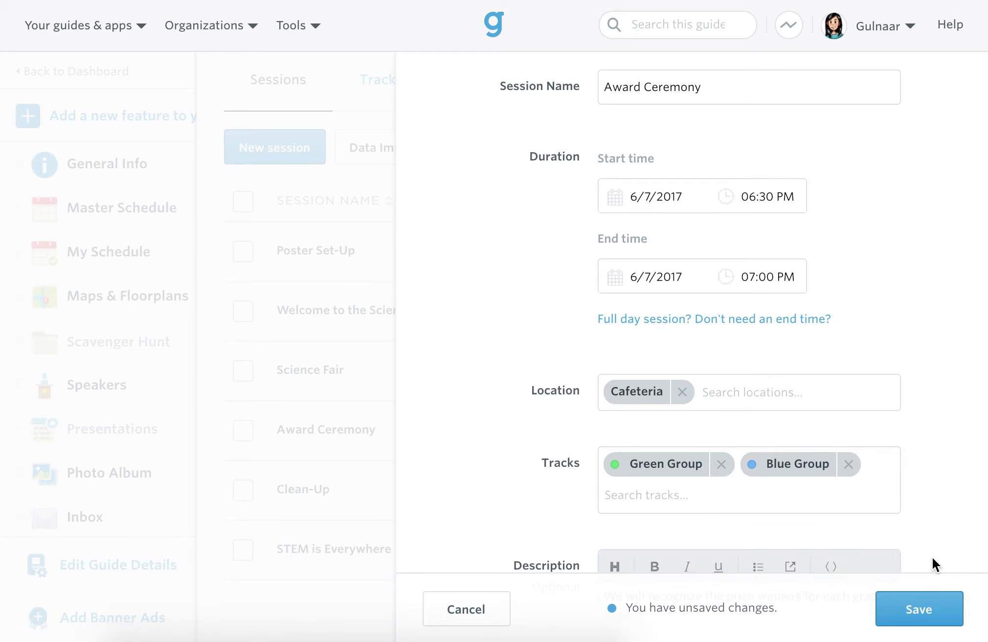
{"action": "left_click", "coordinate": [930, 609]}
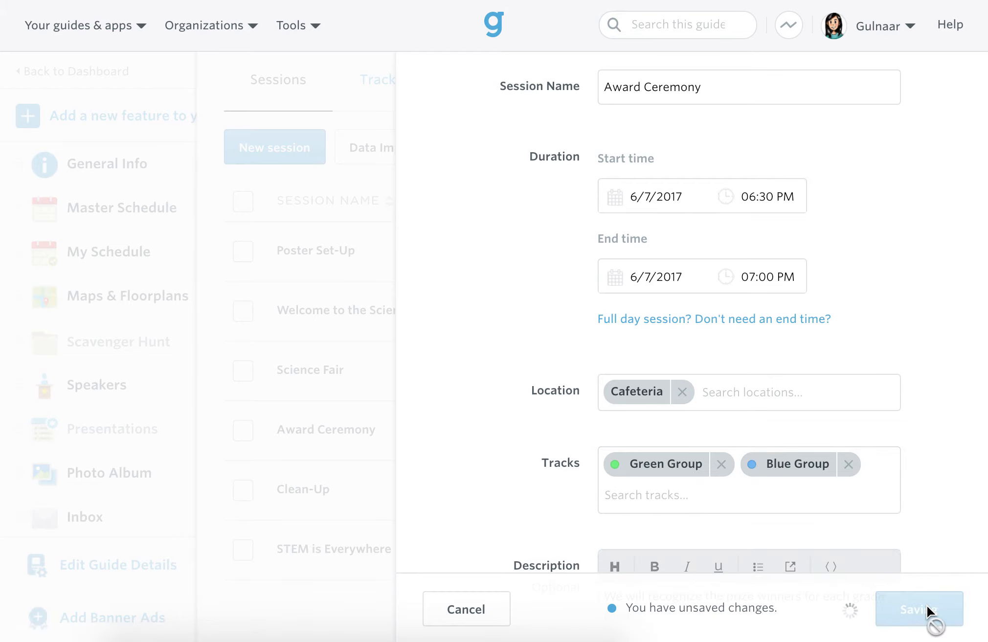
- Check the Award Ceremony's track colors in the session list and the number of sessions in each track
{"action": "scroll", "coordinate": [503, 351], "scroll_direction": "up", "scroll_amount": 2}
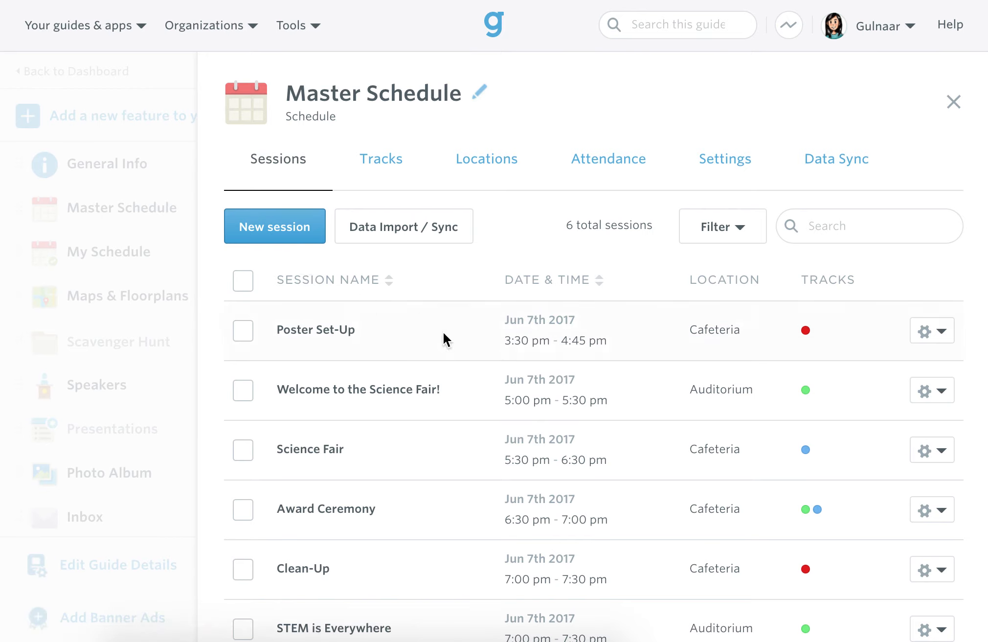
{"action": "left_click", "coordinate": [397, 167]}
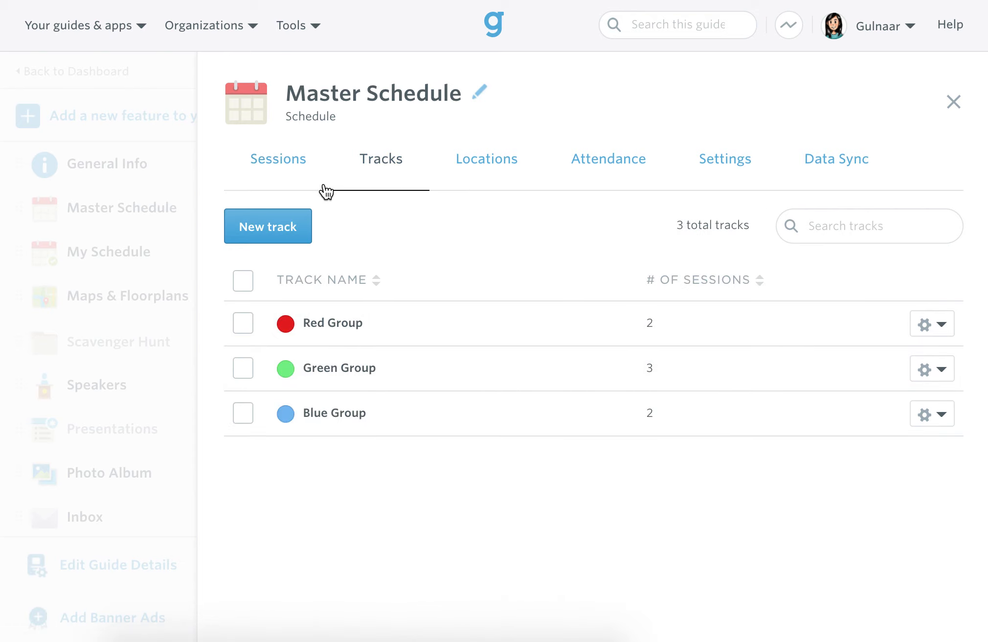
{"action": "left_click", "coordinate": [277, 163]}
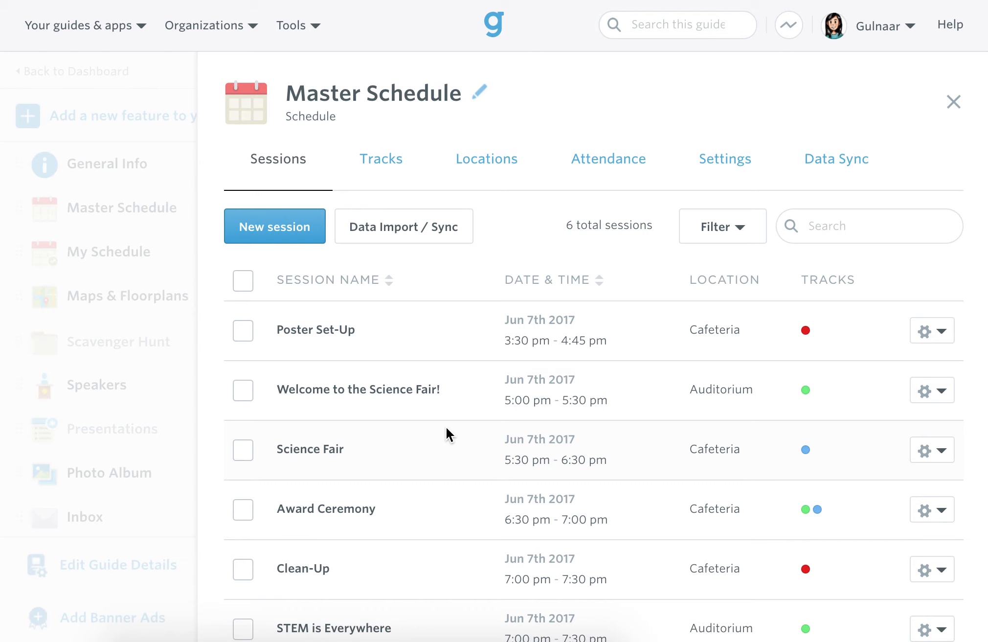